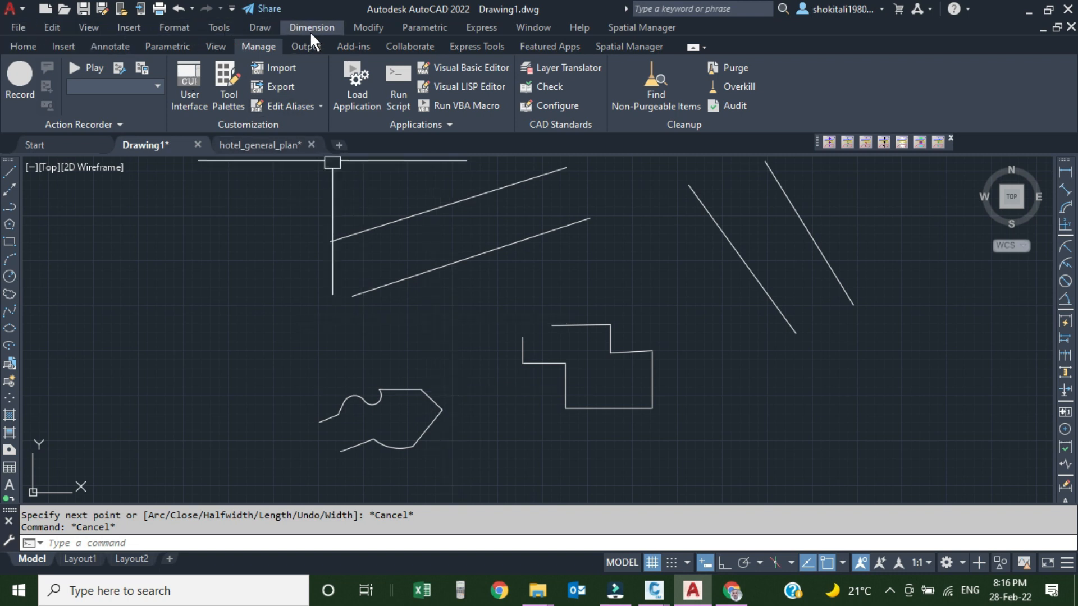
- Load the PJ-PC-PW.lsp AutoLISP application from the Downloads folder and close the load dialog
left_click(218, 31)
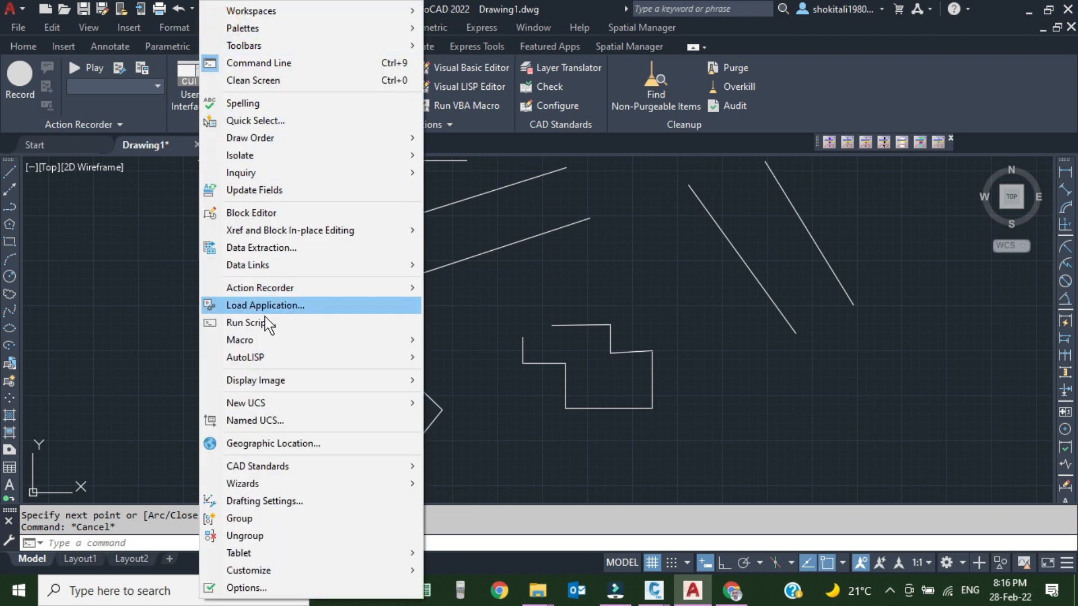
mouse_move(265, 346)
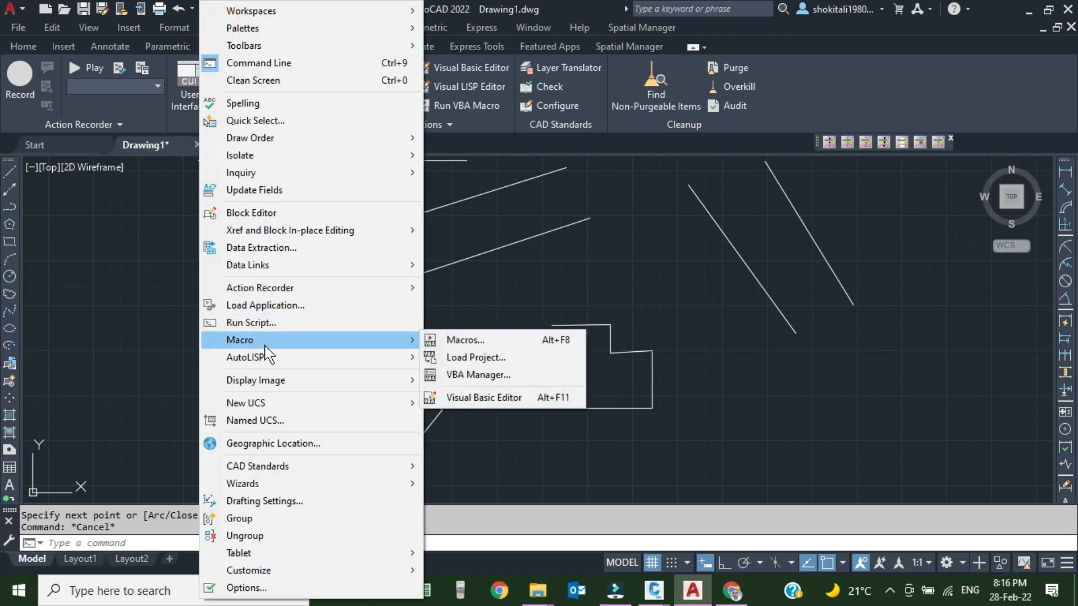
left_click(254, 306)
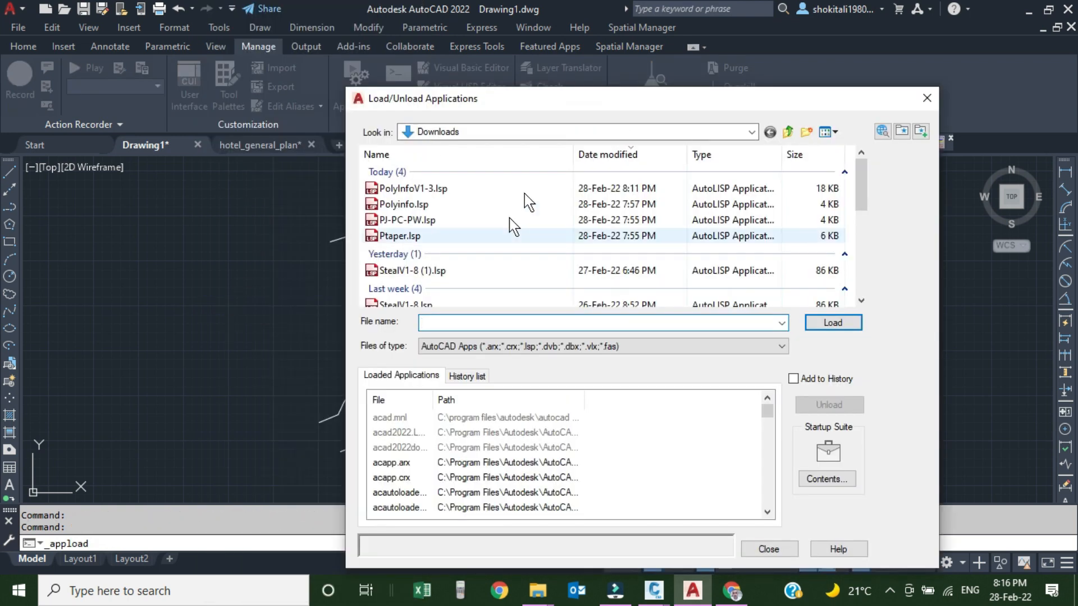
left_click_drag(548, 108, 536, 71)
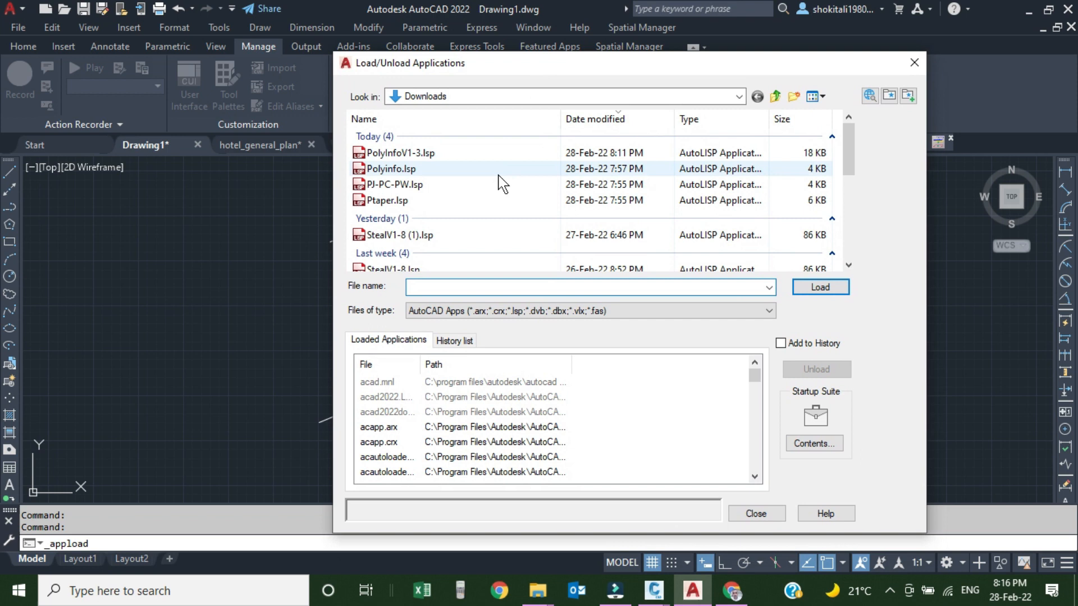
left_click(393, 187)
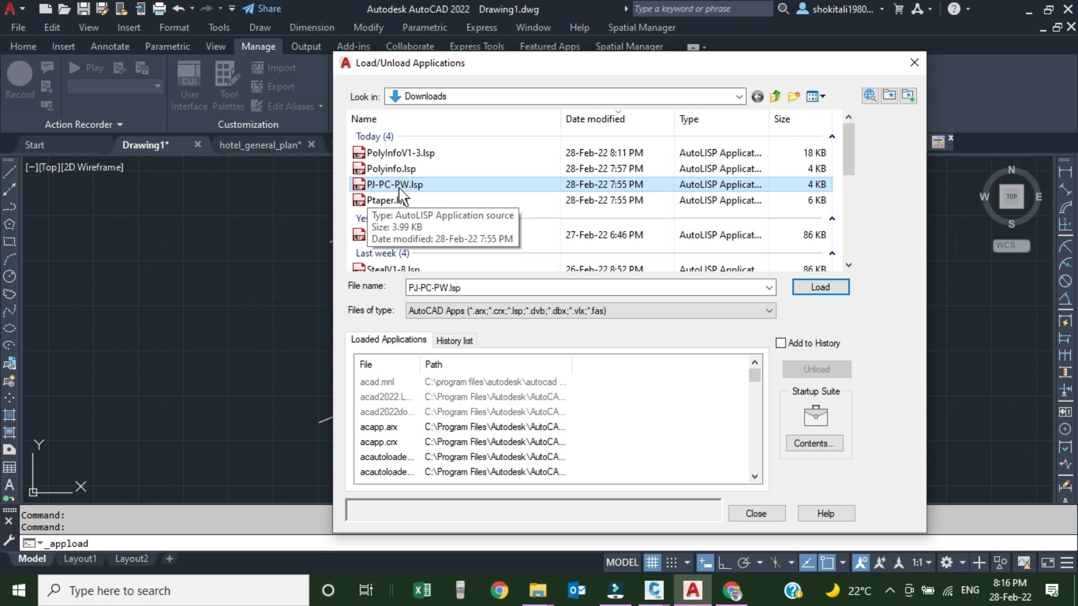
left_click(820, 288)
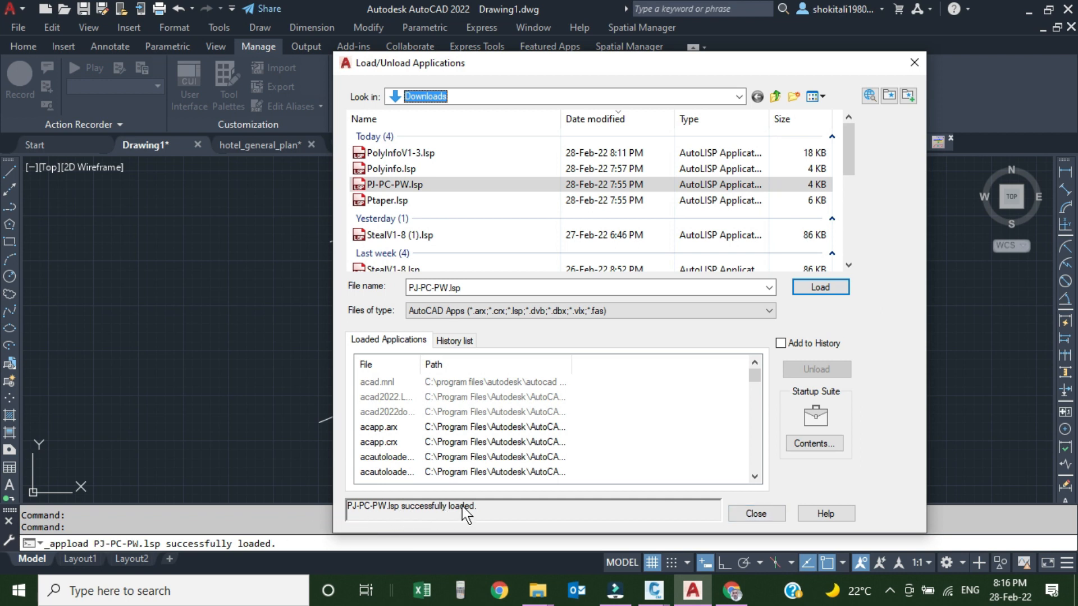
left_click(750, 514)
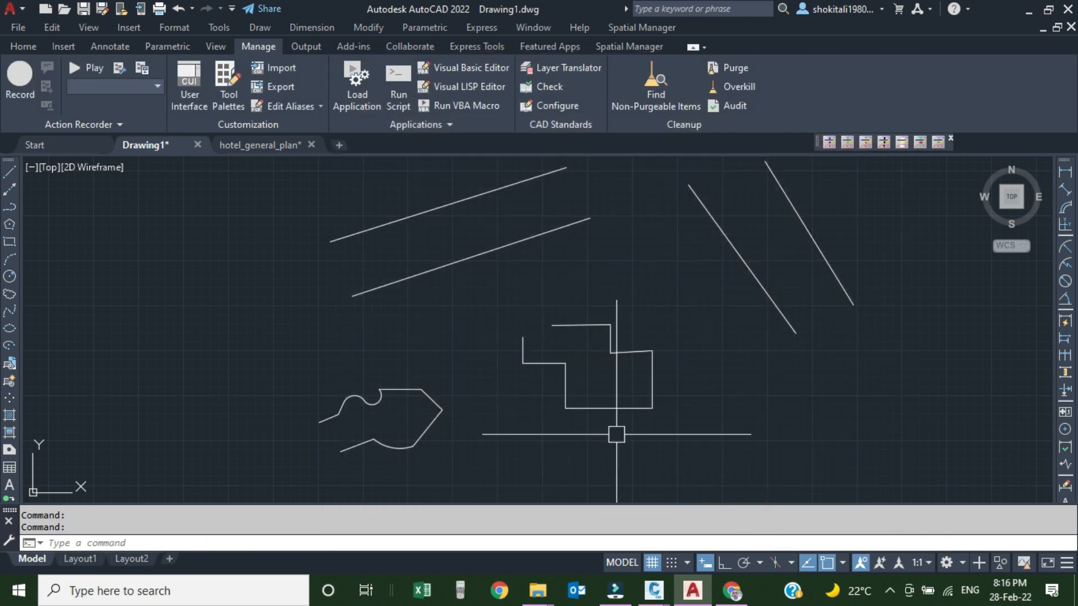
- Examine the separate segments of the open curved outline by selecting them one at a time
scroll(396, 415, "up", 2)
mouse_move(396, 415)
middle_mouse_down()
mouse_move(478, 346)
mouse_move(435, 370)
mouse_move(467, 356)
middle_mouse_up()
scroll(456, 350, "up", 2)
left_click(402, 321)
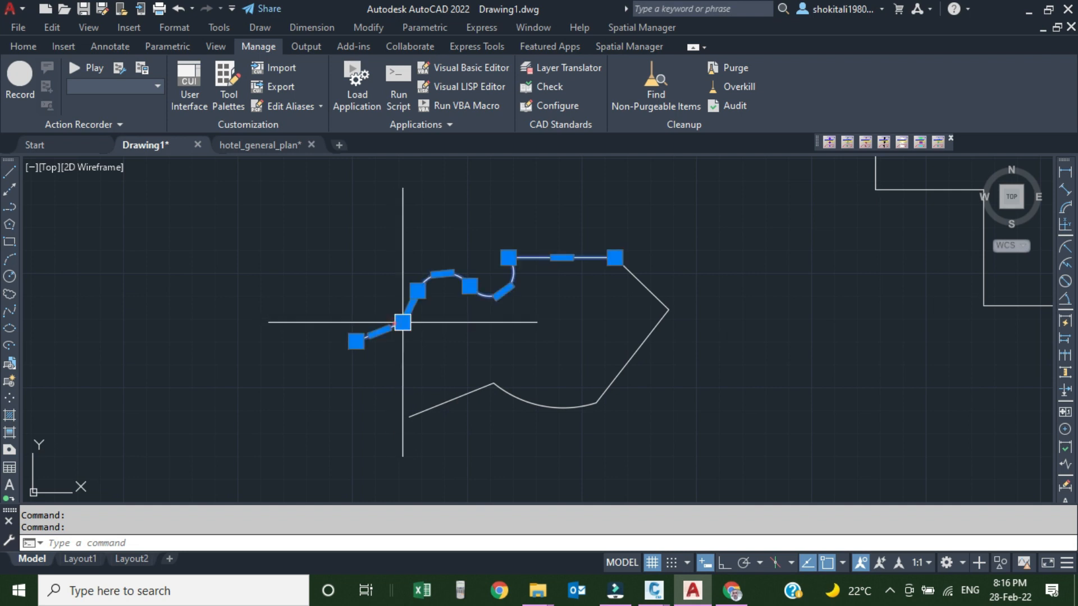
key("Escape")
left_click(645, 288)
key("Escape")
left_click(632, 355)
key("Escape")
left_click(538, 404)
key("Escape")
left_click(452, 399)
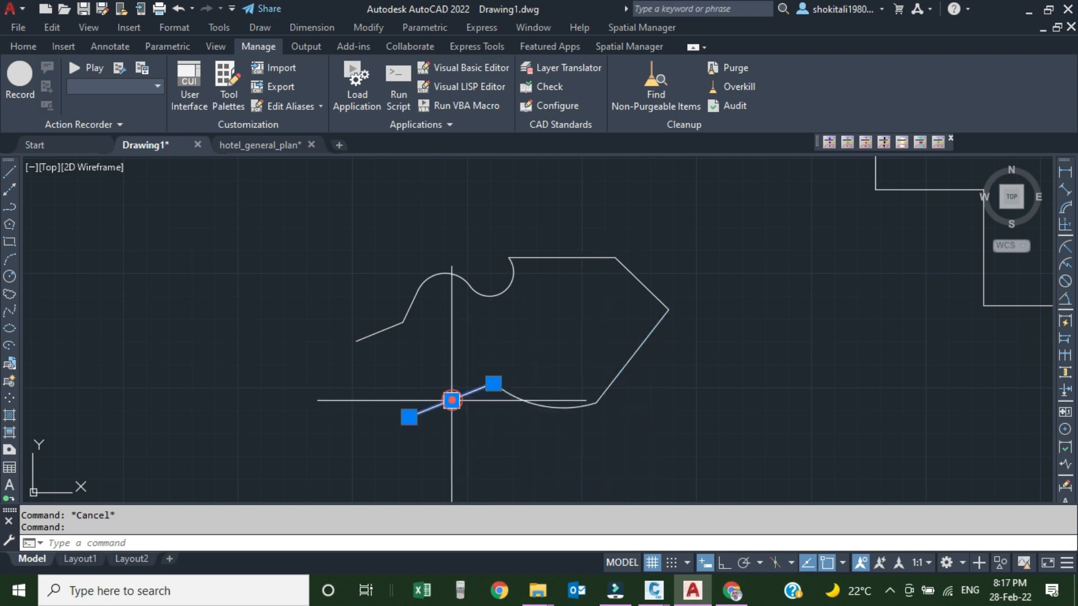
key("Escape")
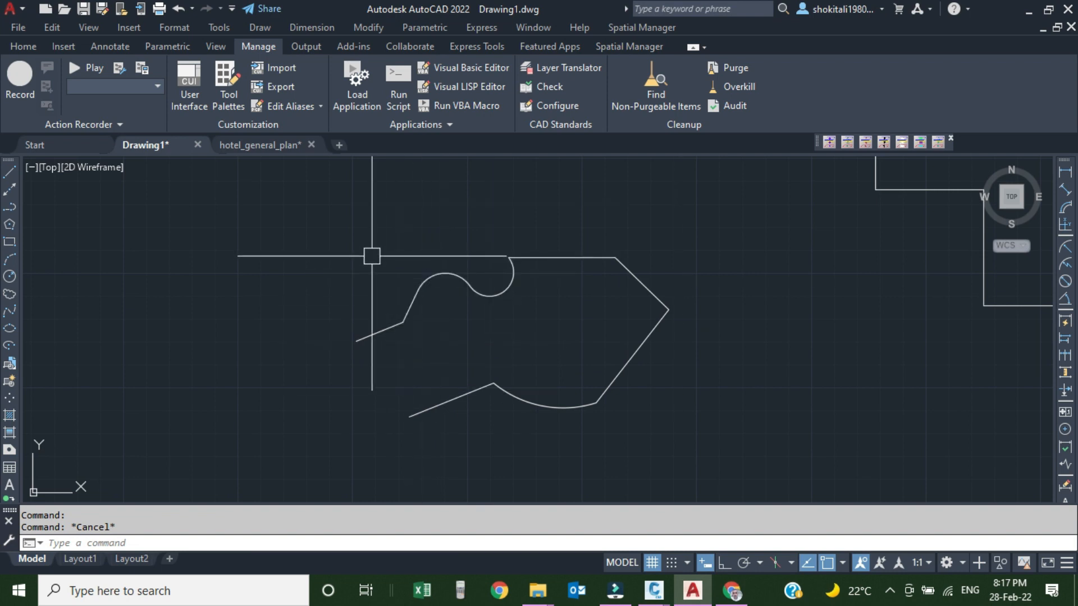
- Join all segments of the open curved outline into one polyline with the PJ command and check it by selecting it
type("pj")
key("Return")
left_click(748, 436)
left_click(294, 214)
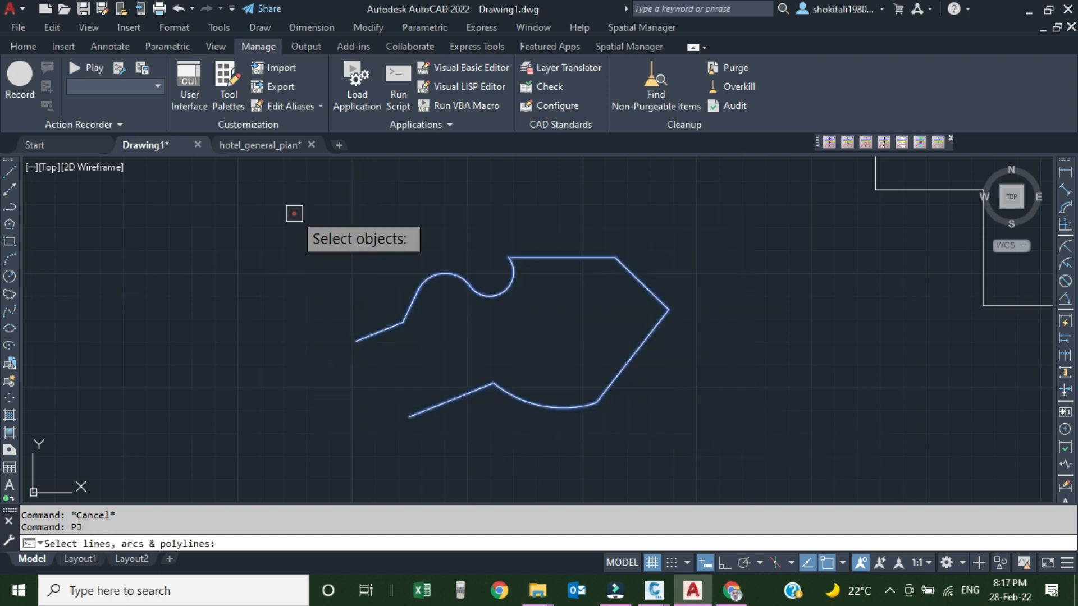
key("Return")
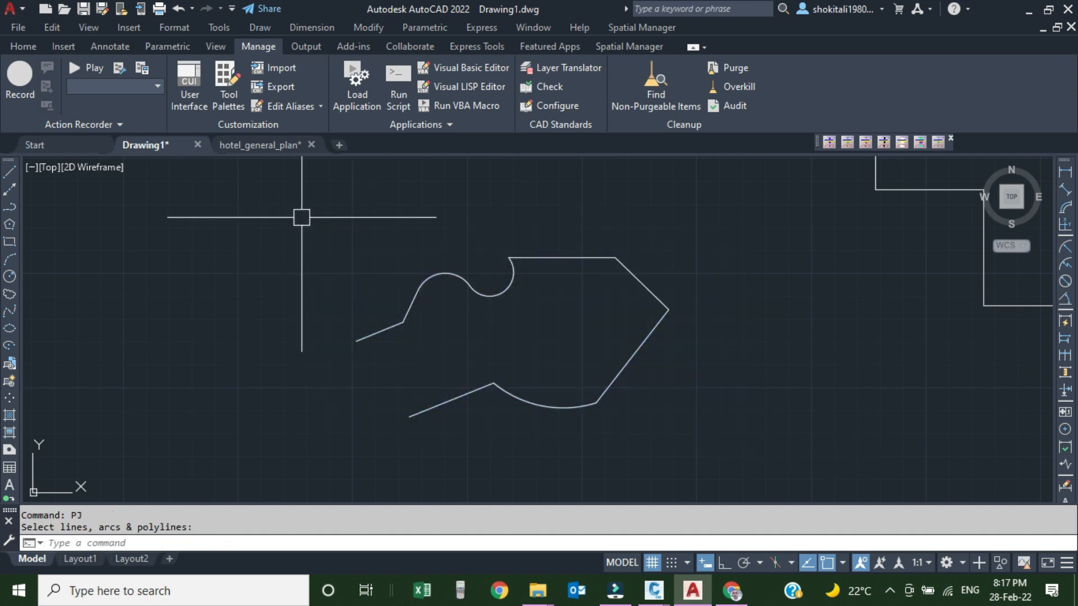
left_click(462, 286)
left_click(470, 285)
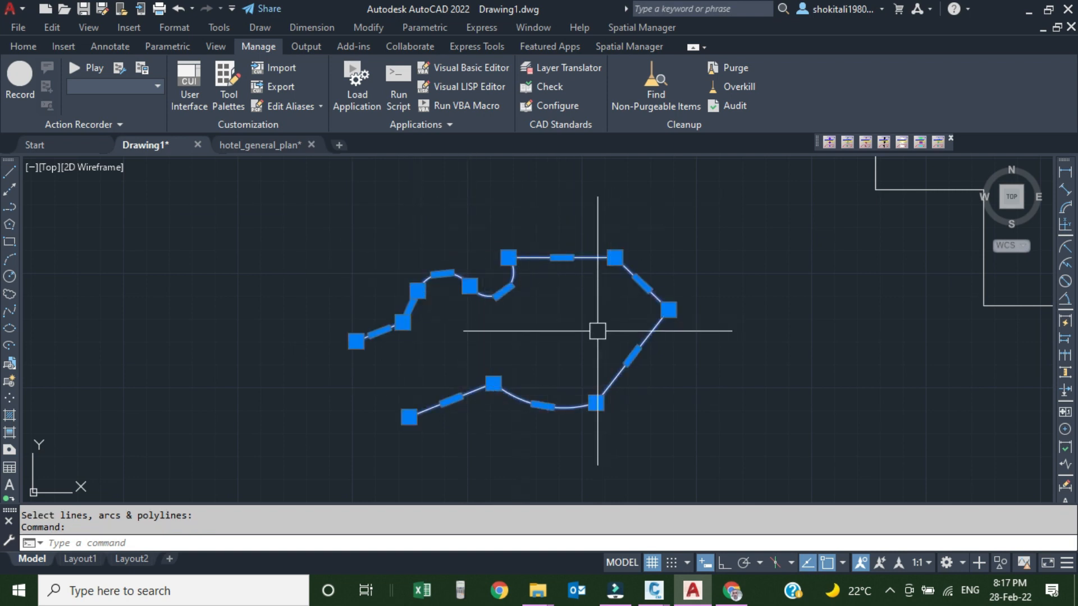
key("Escape")
- Close the open curved outline and the open stepped outline with the PC command
scroll(517, 319, "down", 2)
middle_click_drag(676, 319, 532, 363)
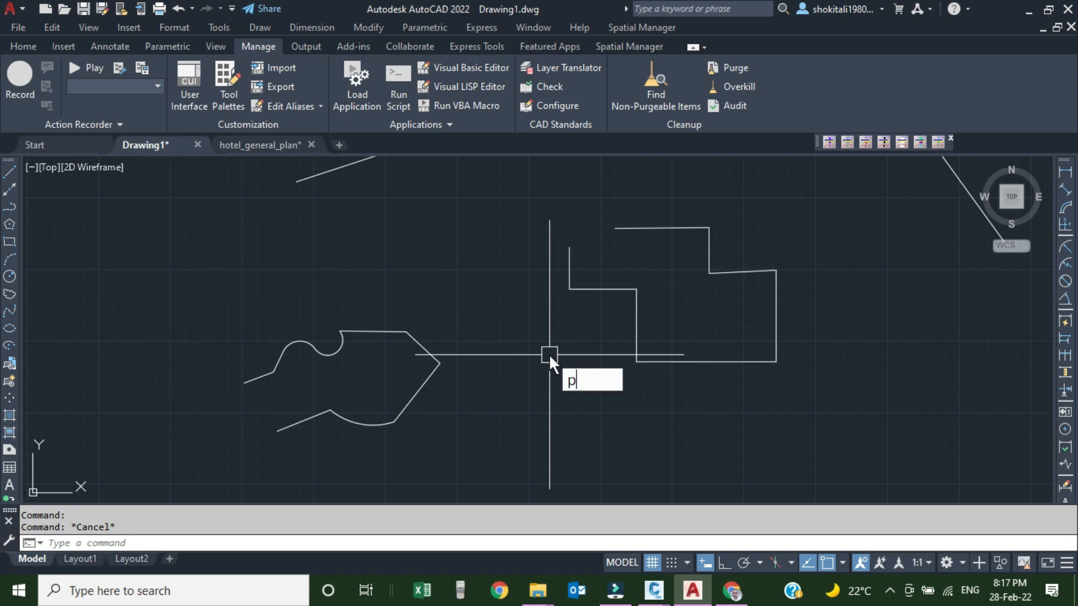
type("c")
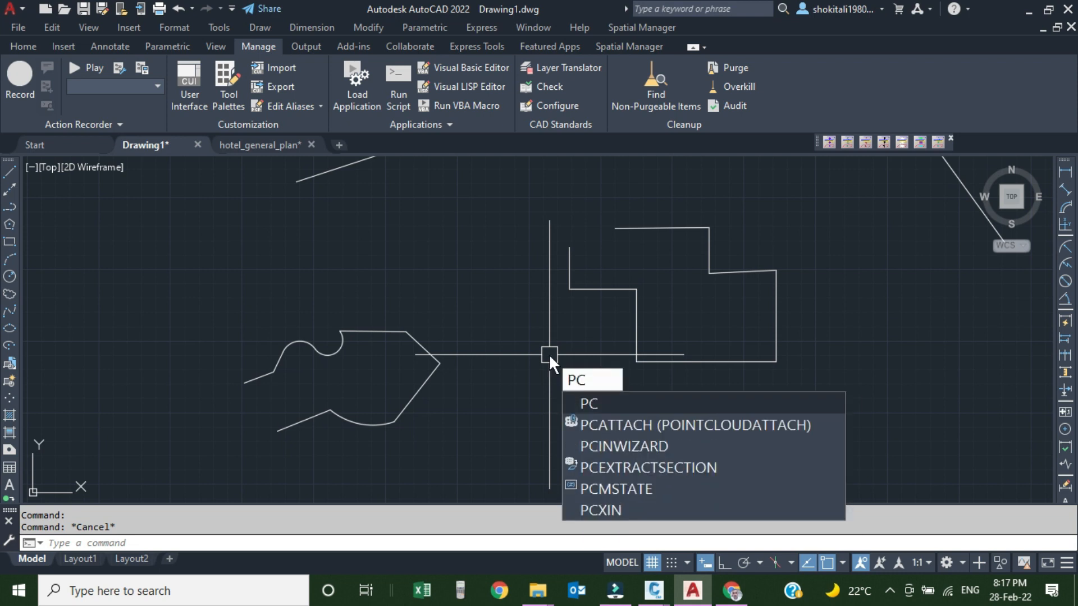
key("Return")
left_click(679, 397)
left_click(356, 248)
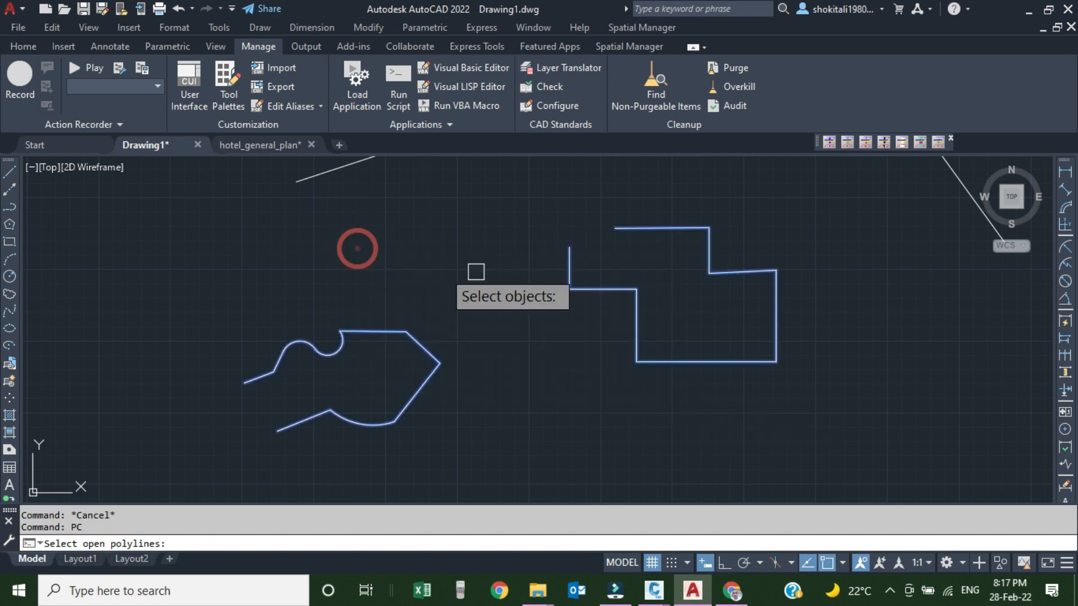
key("Return")
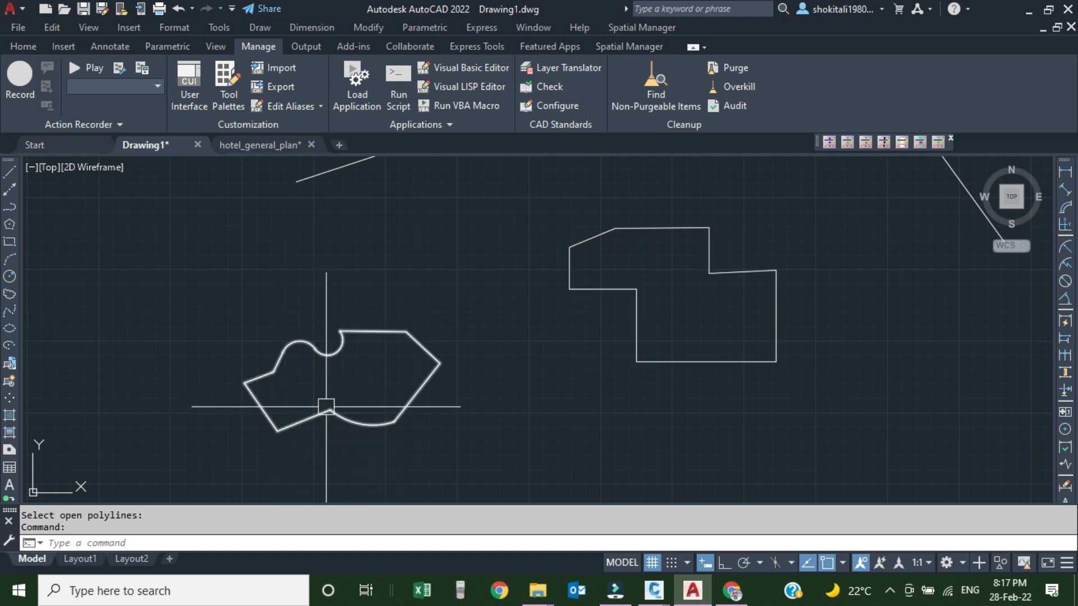
- Set the segment width of all polylines in the drawing to 2 with the PW command
scroll(325, 380, "down", 3)
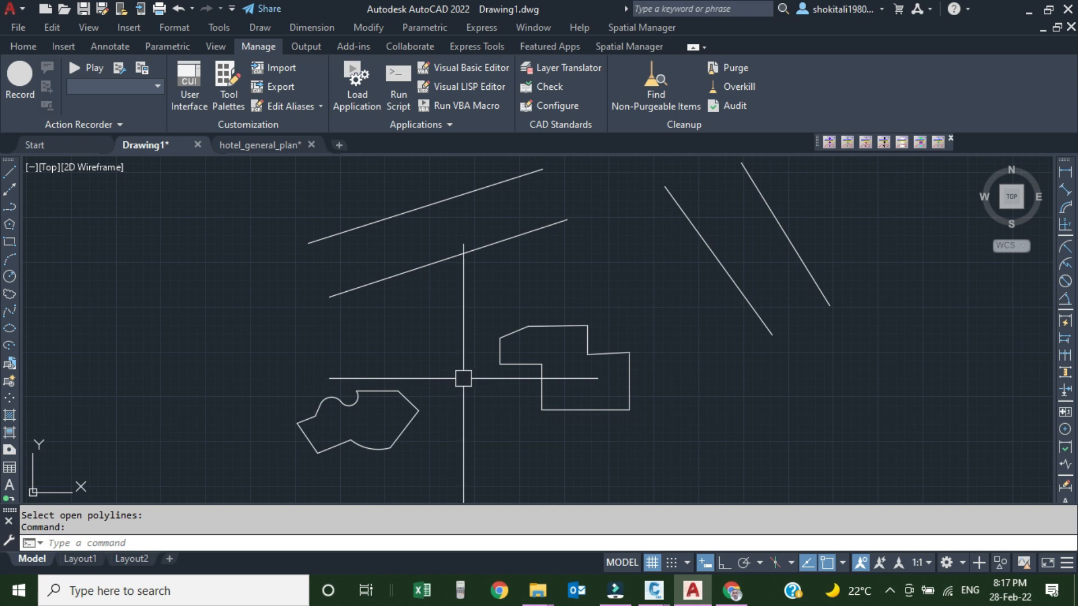
middle_click_drag(590, 295, 584, 312)
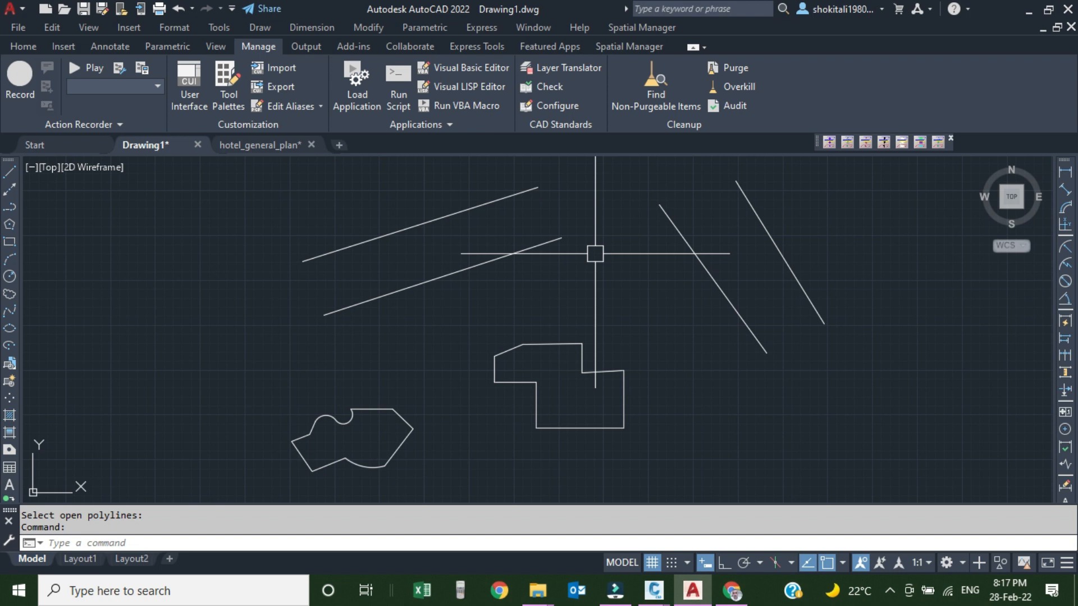
type("w")
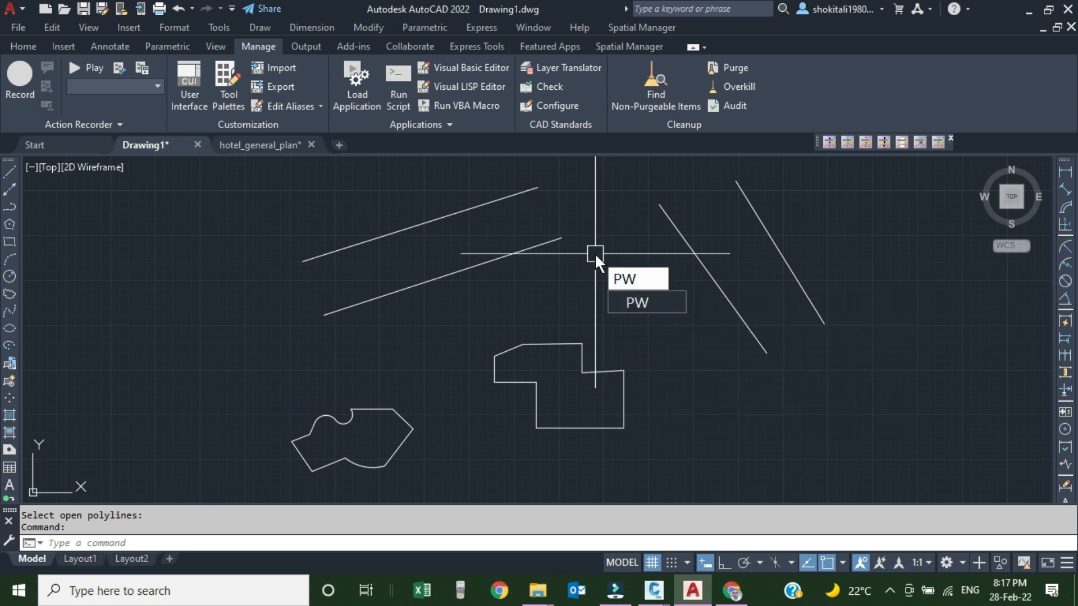
key("Return")
scroll(593, 291, "down", 3)
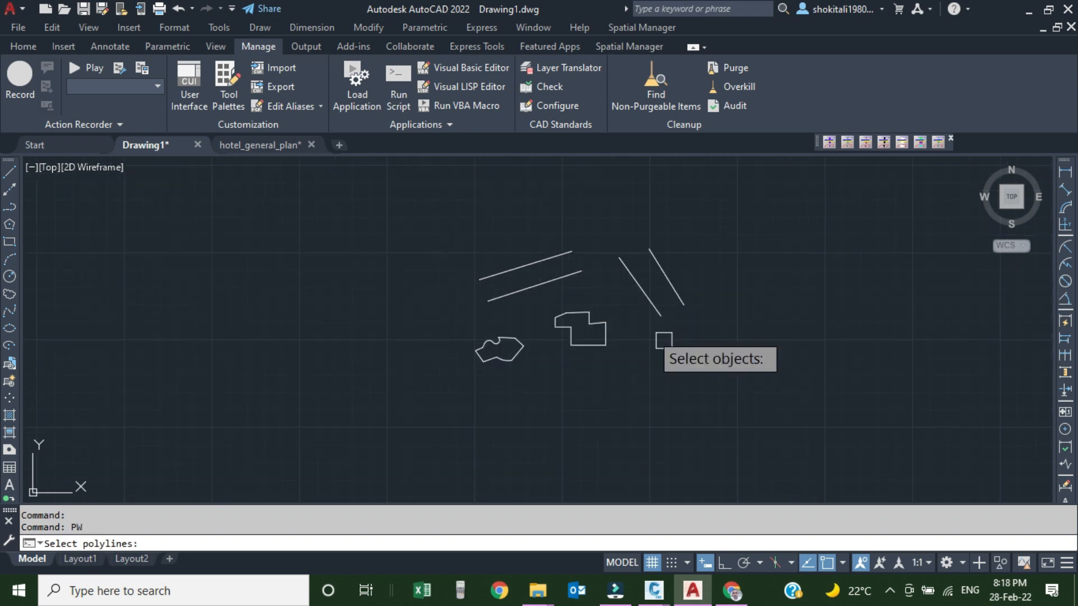
left_click(759, 415)
left_click(411, 209)
scroll(590, 281, "up", 2)
middle_click_drag(590, 281, 547, 297)
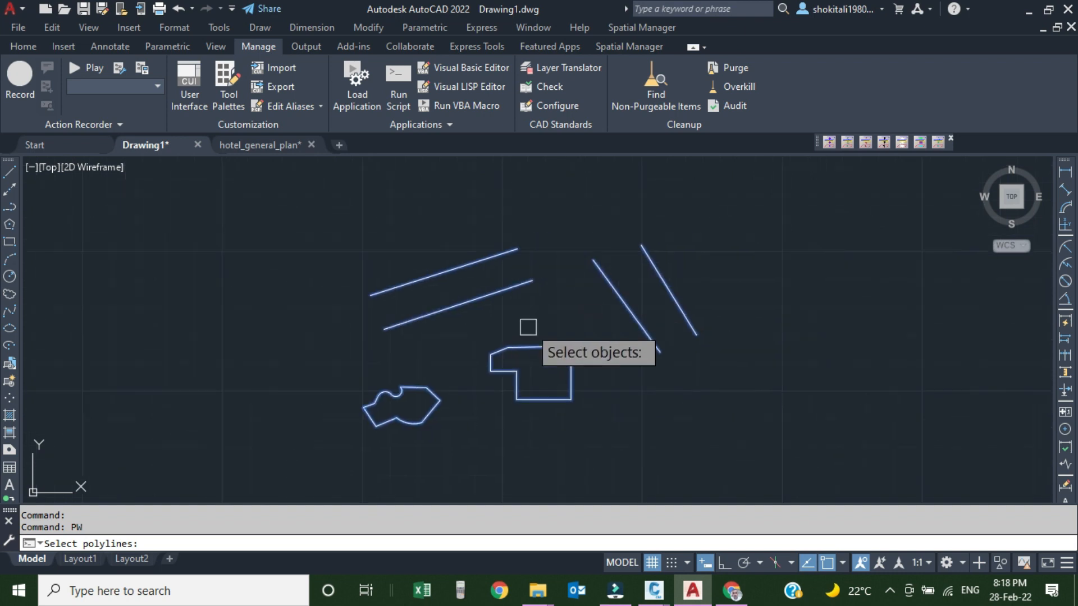
scroll(541, 320, "up", 2)
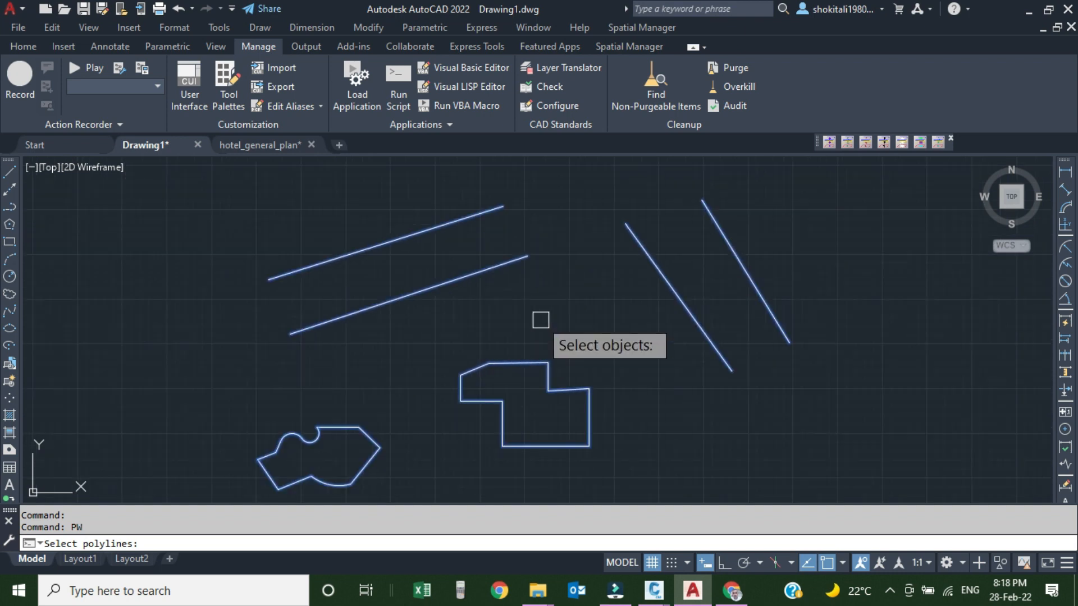
key("Return")
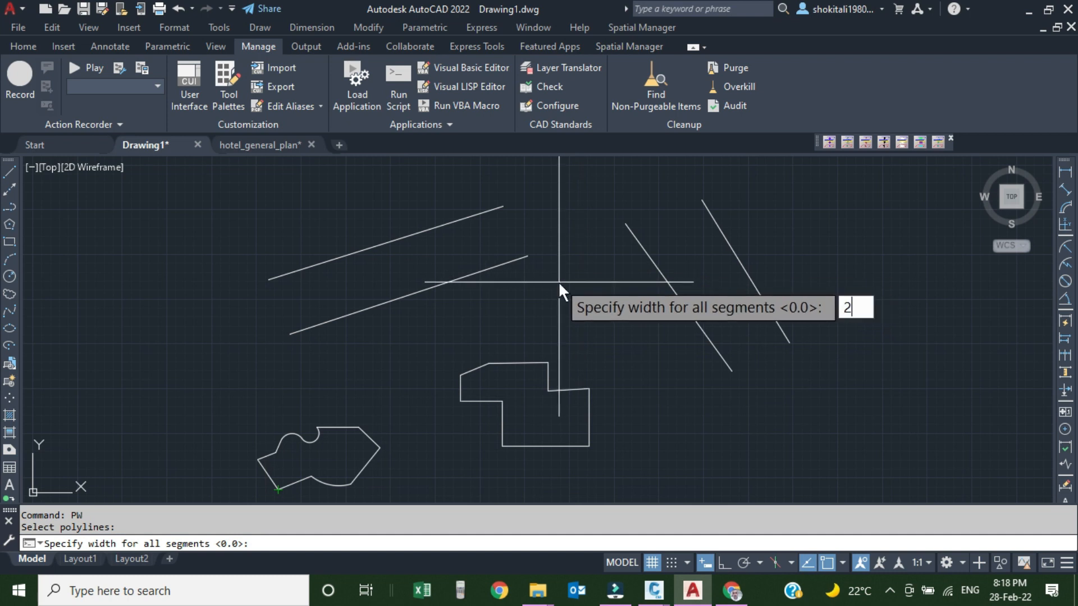
key("Return")
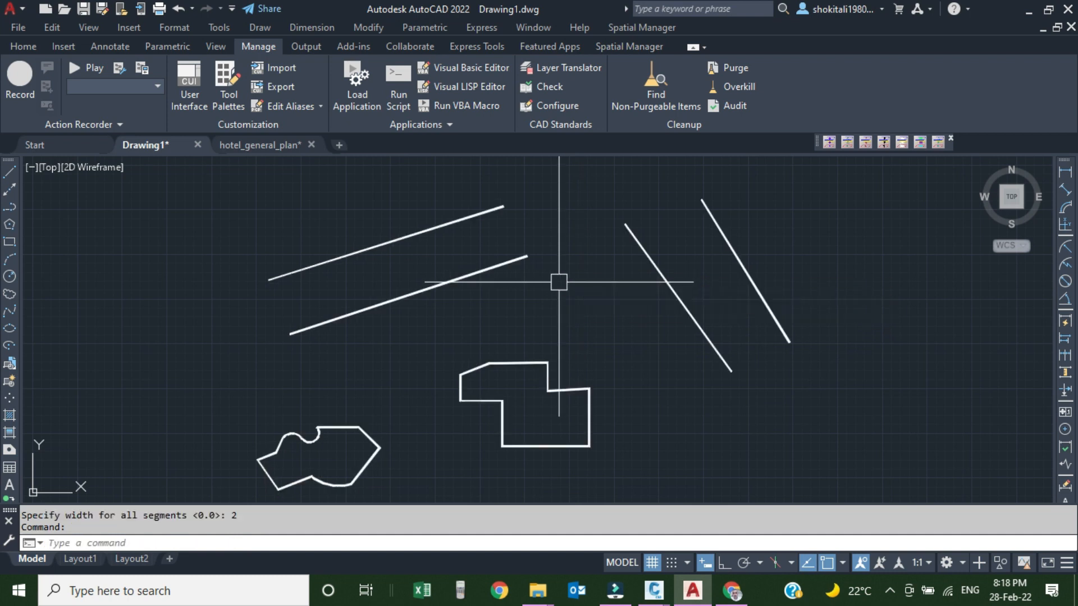
- Undo the width change on all the polylines
scroll(488, 443, "up", 5)
scroll(488, 373, "down", 5)
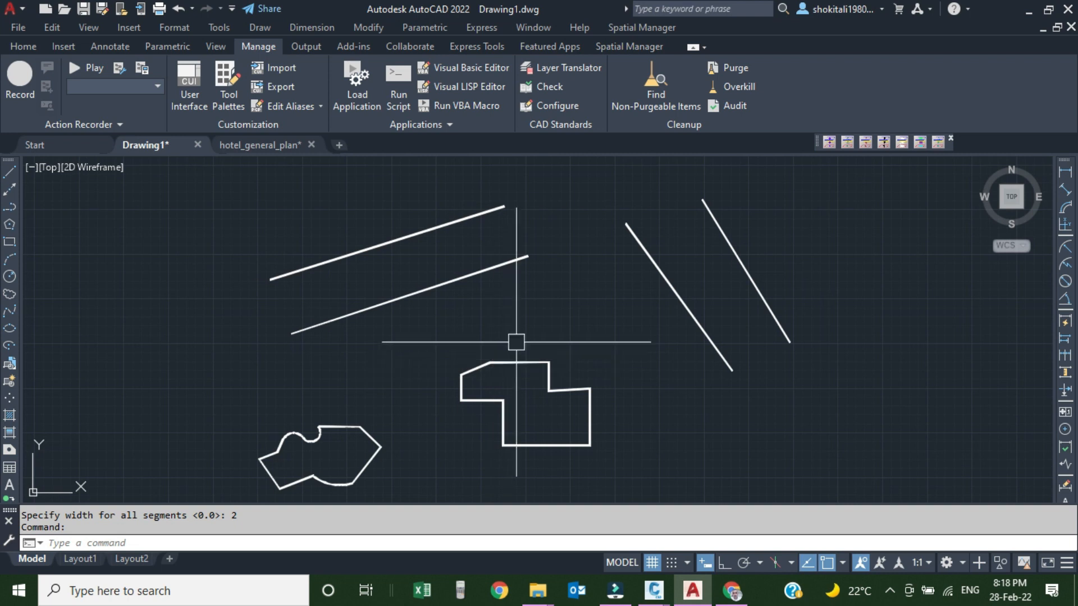
scroll(513, 365, "up", 3)
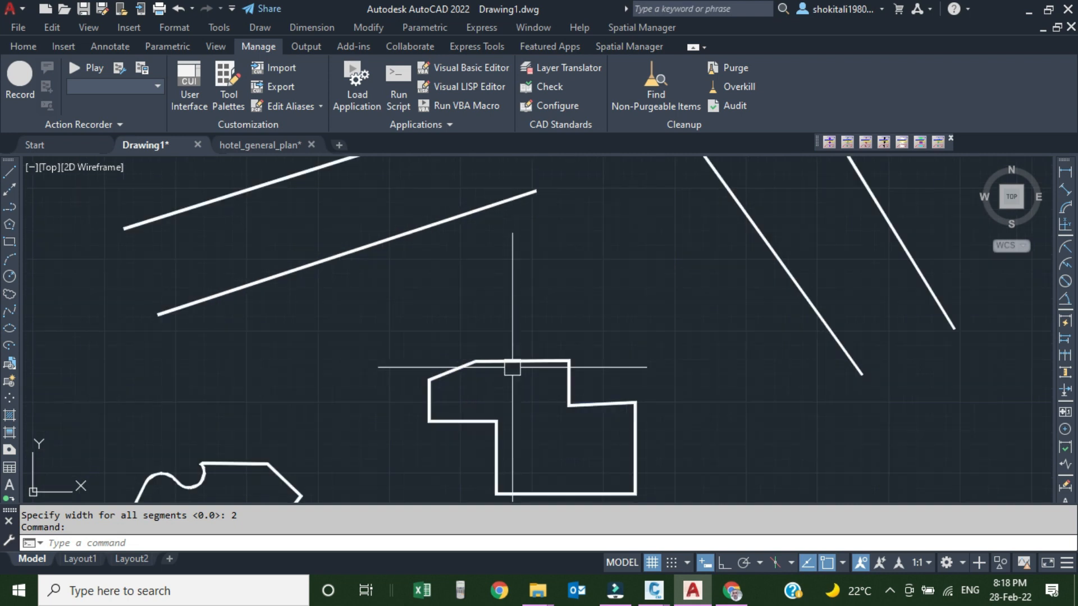
scroll(561, 351, "down", 4)
middle_click_drag(605, 342, 569, 345)
key("ctrl+z")
key("ctrl+z")
key("ctrl+z")
middle_click_drag(608, 294, 553, 351)
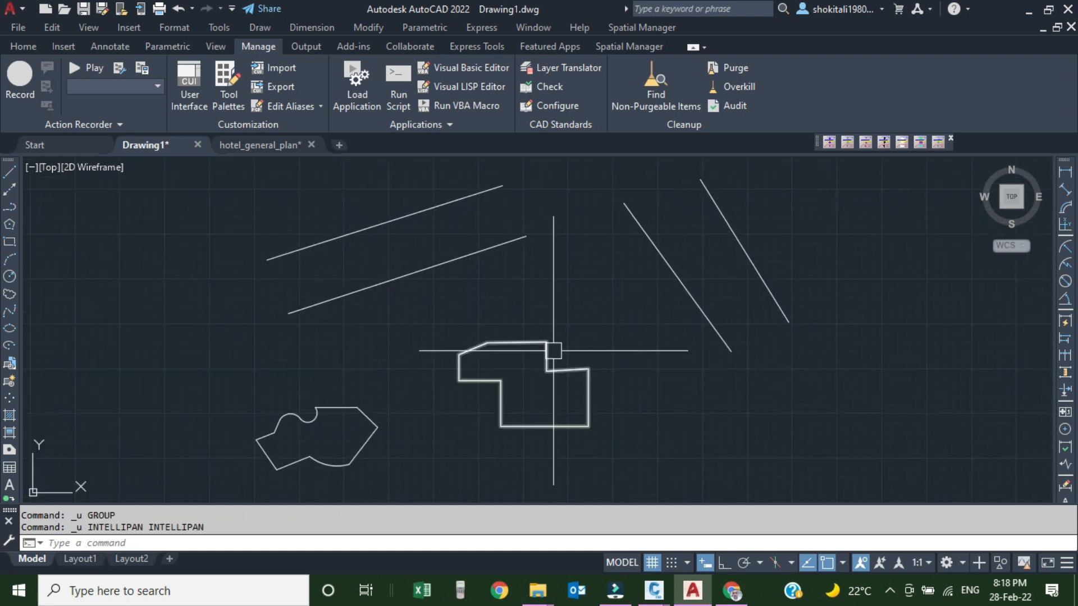
- Check the two gently sloping parallel polylines by selecting each one individually
scroll(508, 274, "down", 1)
scroll(392, 245, "up", 3)
left_click(394, 241)
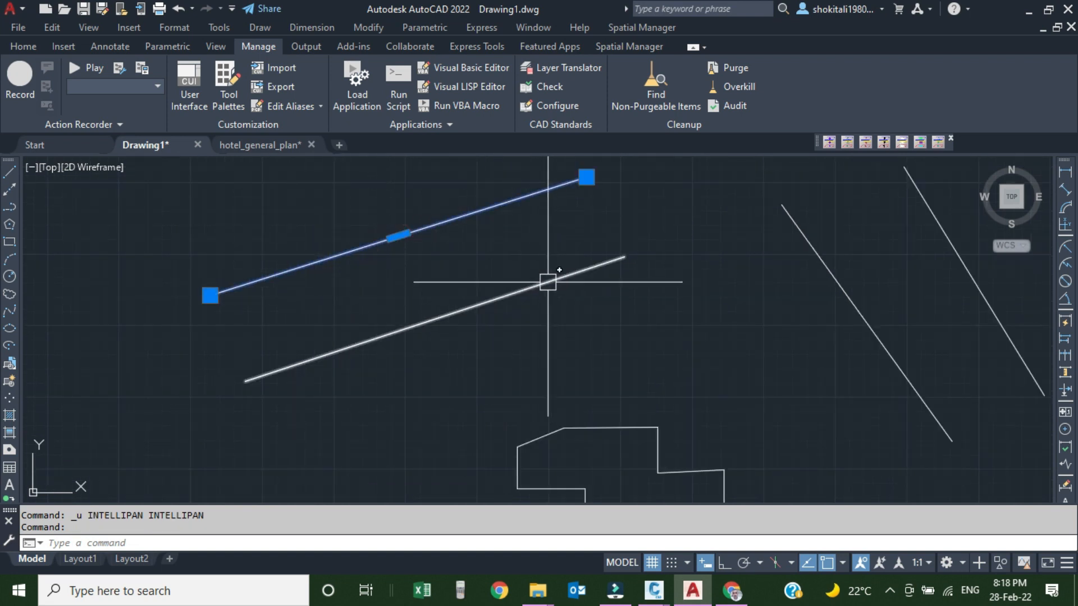
key("Escape")
left_click(545, 280)
key("Escape")
- Draw an open zigzag polyline of four segments, about 1492 units long in total, above the existing shapes
scroll(499, 317, "down", 5)
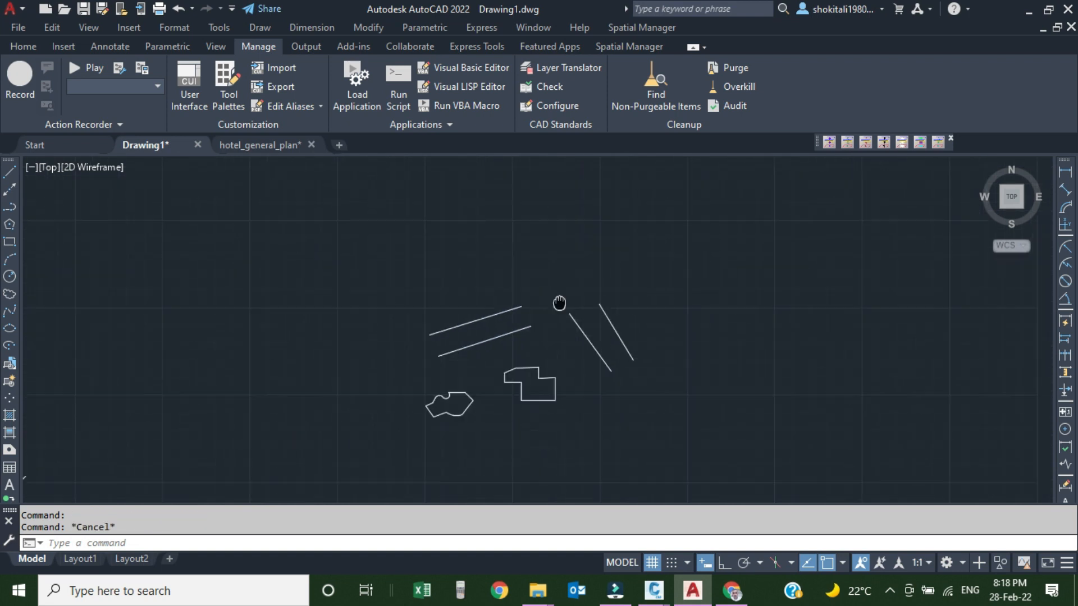
middle_click_drag(564, 251, 532, 318)
type("pl")
key("Return")
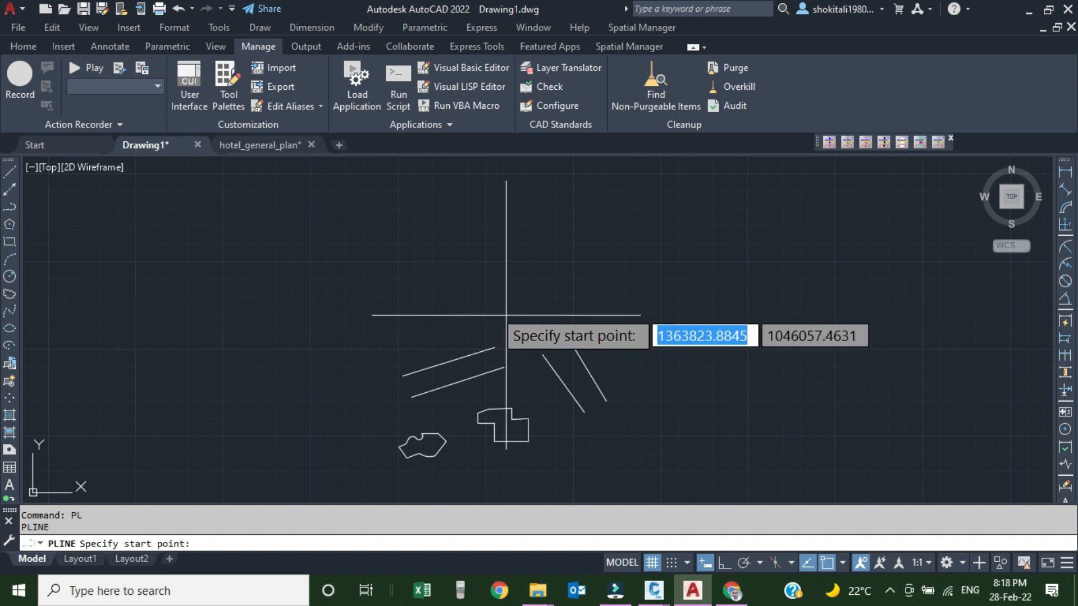
left_click(444, 294)
left_click(551, 241)
left_click(629, 299)
left_click(724, 238)
left_click(791, 294)
key("Escape")
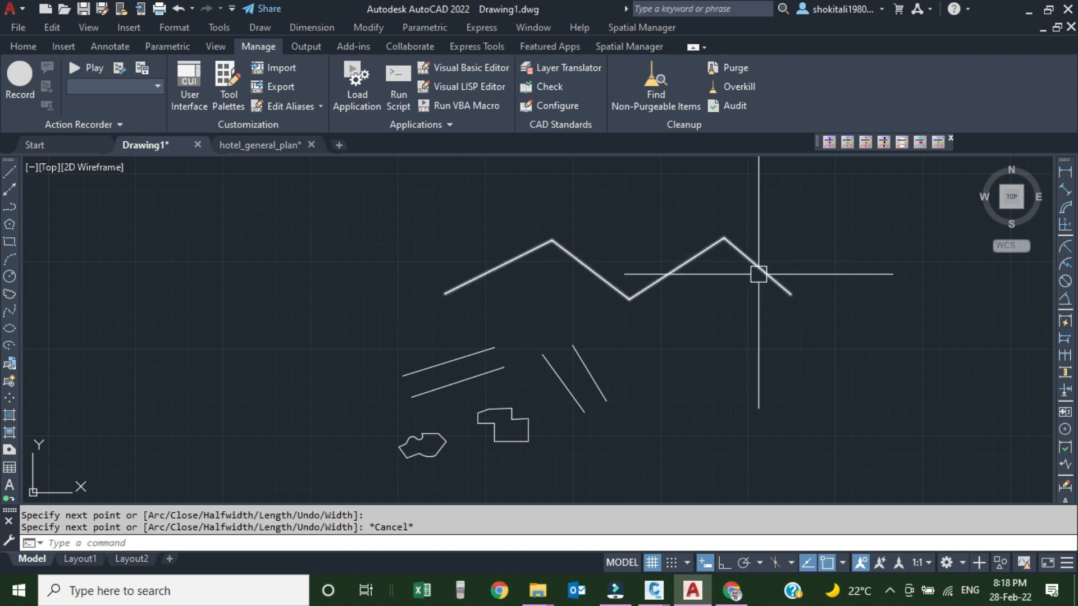
- Open the properties of the zigzag polyline to view its geometry and segment width settings
scroll(459, 361, "up", 2)
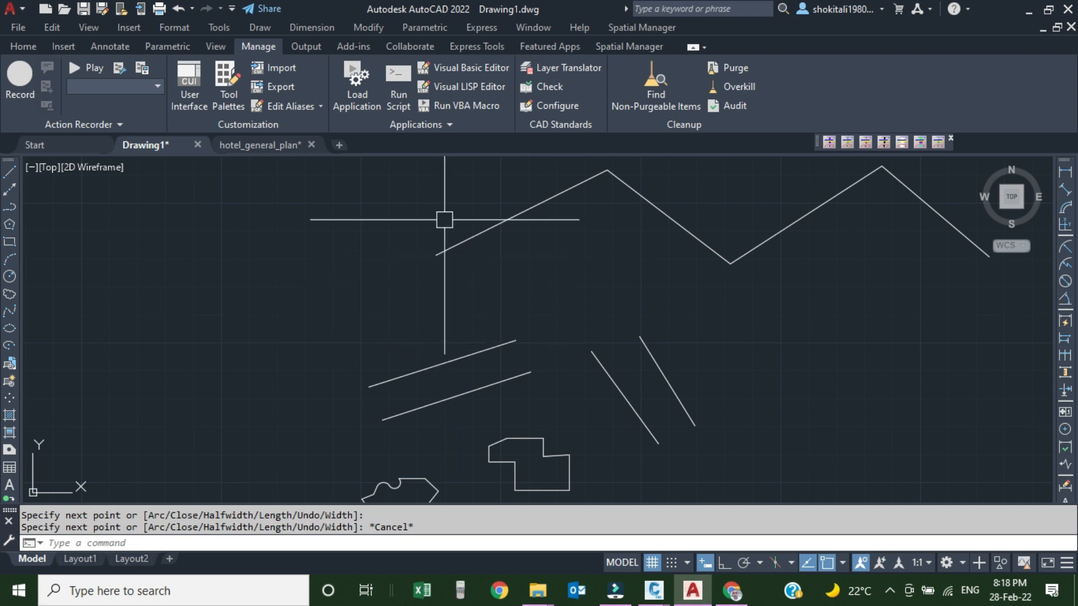
left_click(477, 232)
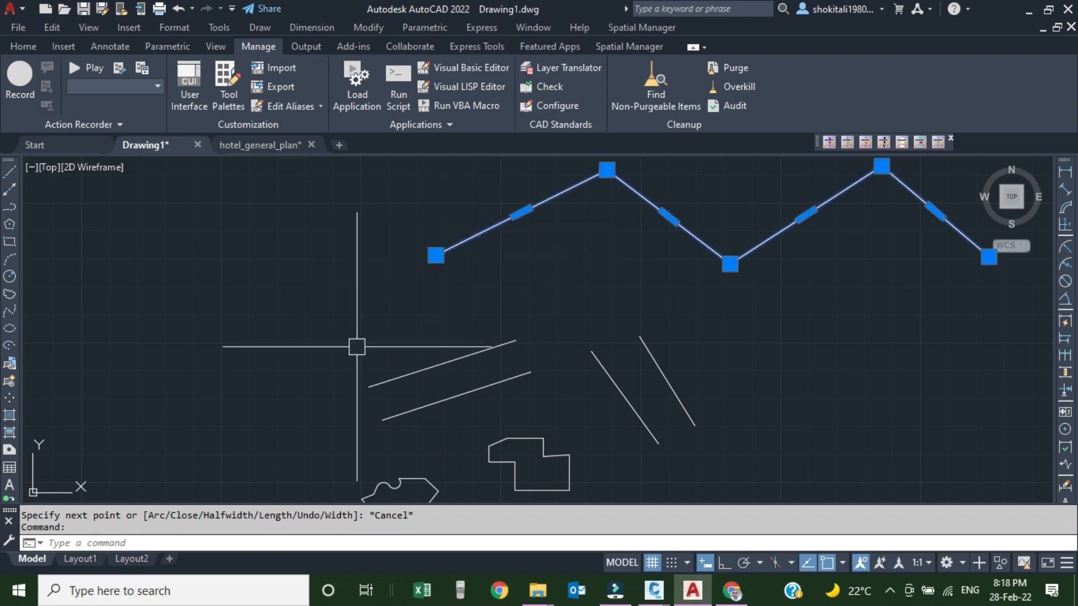
key("ctrl+1")
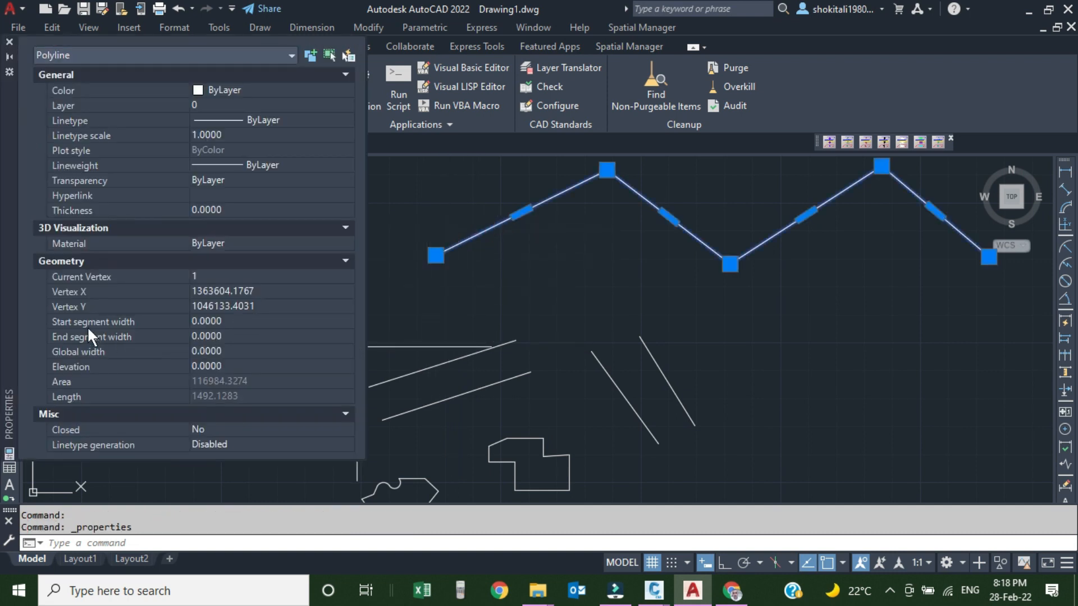
- Set the end segment width of the zigzag polyline's first segment to 3 and clear the selection
left_click(228, 322)
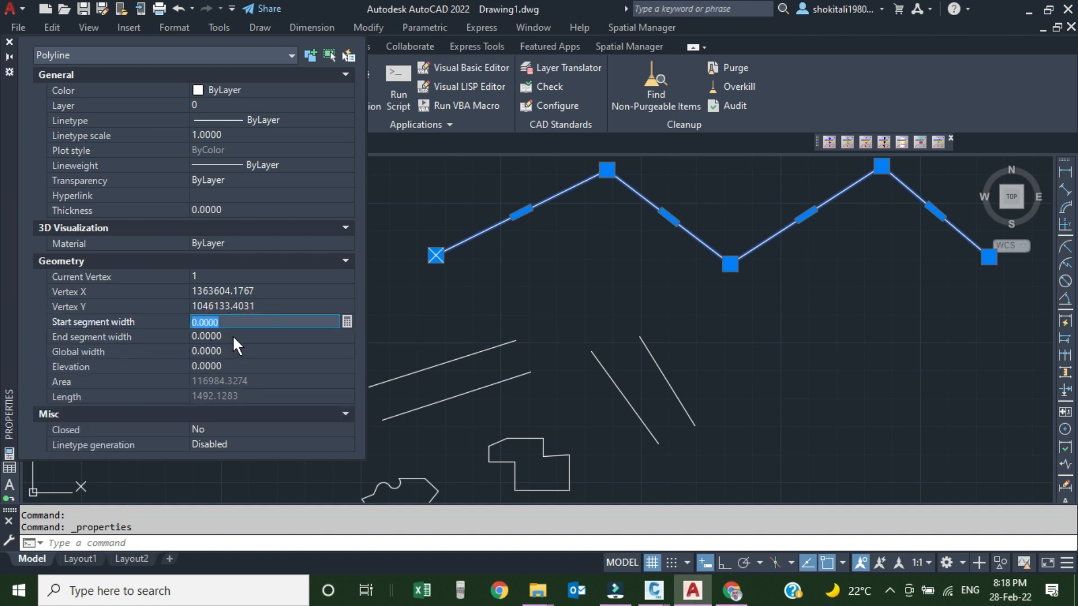
left_click(232, 337)
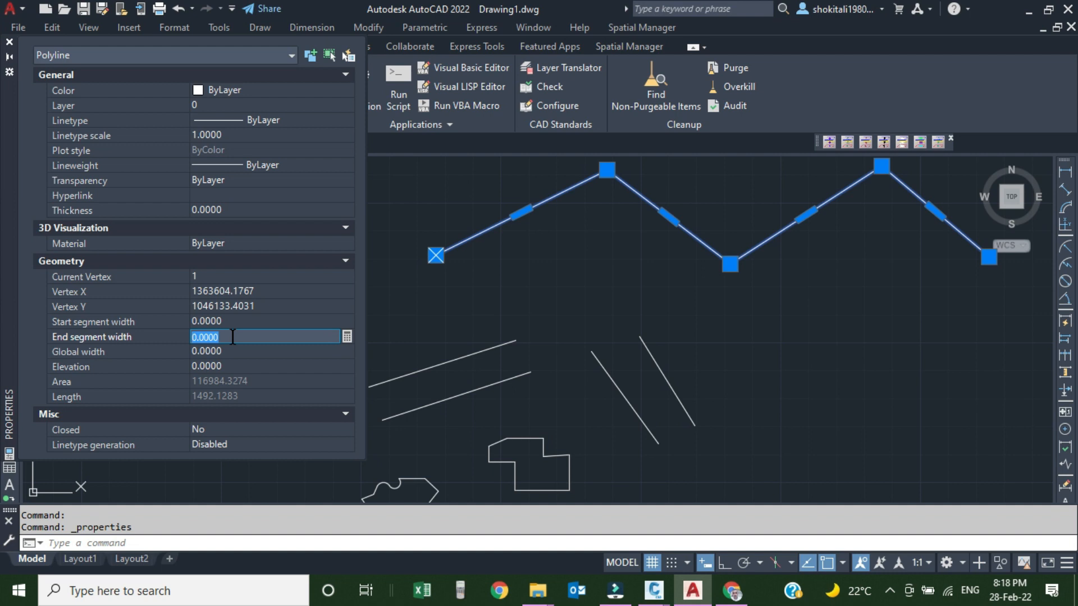
key("Return")
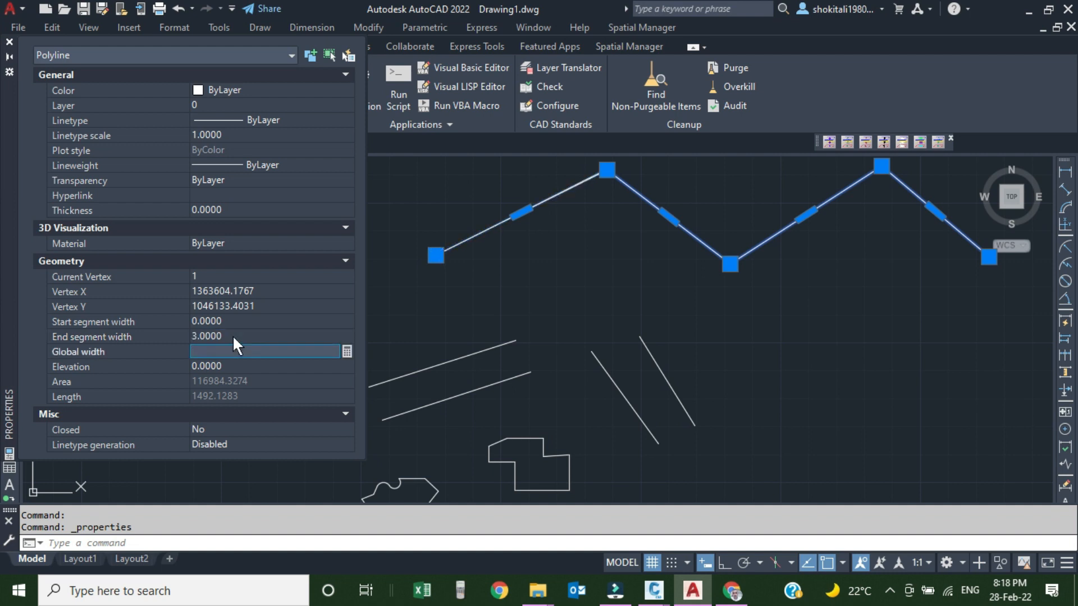
key("Escape")
- Examine the zigzag polyline up close at its first peak and as a whole, comparing the first segment's width with the others
scroll(591, 180, "up", 6)
middle_click_drag(591, 180, 564, 286)
scroll(591, 180, "up", 1)
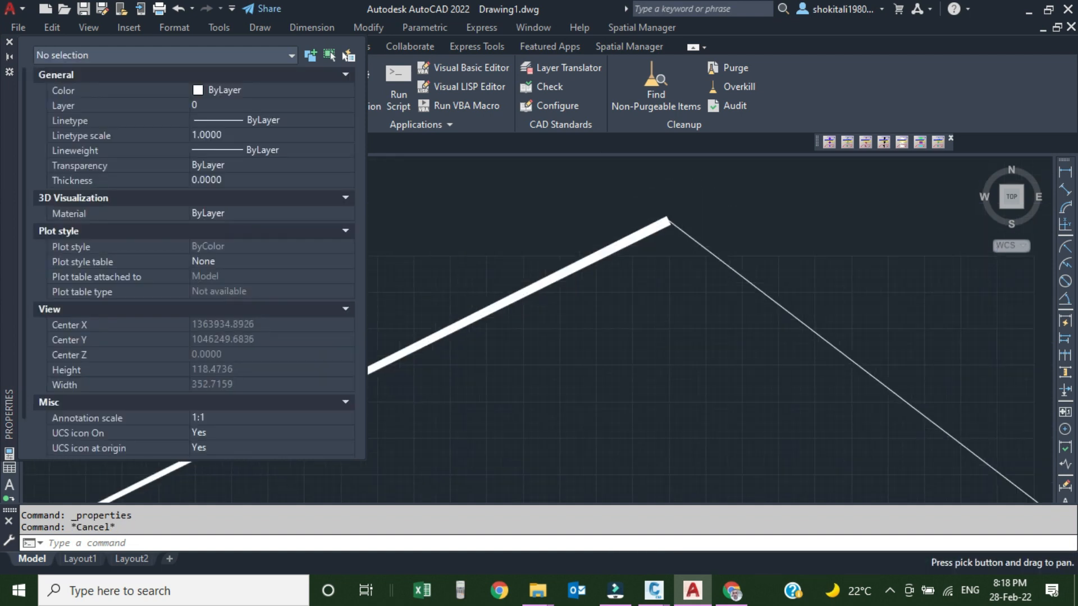
scroll(618, 241, "down", 3)
scroll(656, 258, "down", 4)
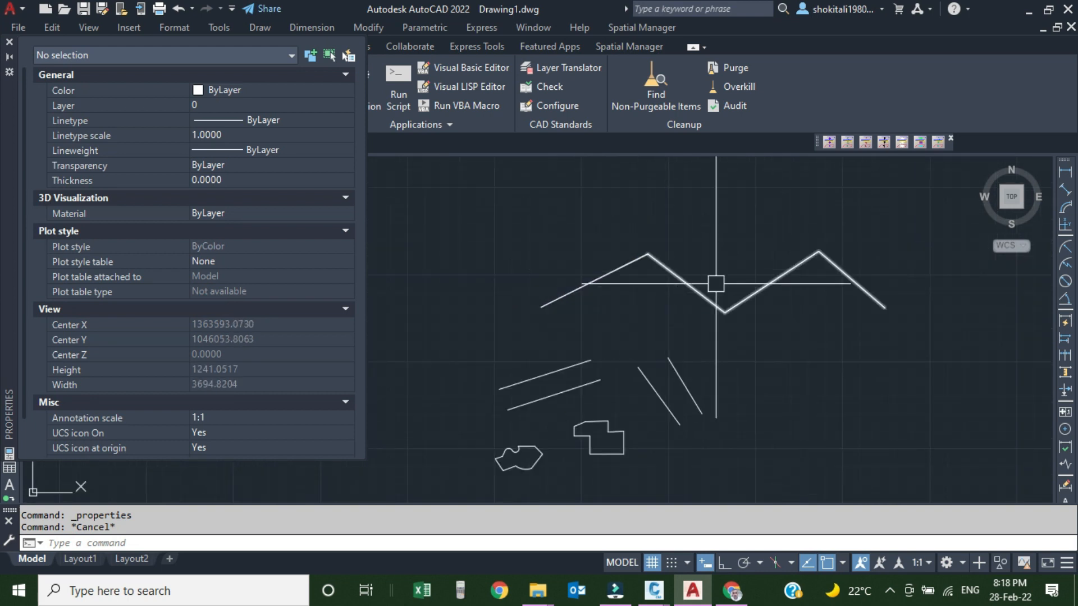
scroll(620, 277, "up", 6)
scroll(593, 276, "down", 7)
scroll(551, 296, "up", 4)
scroll(580, 267, "down", 4)
scroll(579, 267, "down", 2)
scroll(613, 269, "up", 6)
scroll(654, 224, "down", 2)
scroll(718, 270, "down", 1)
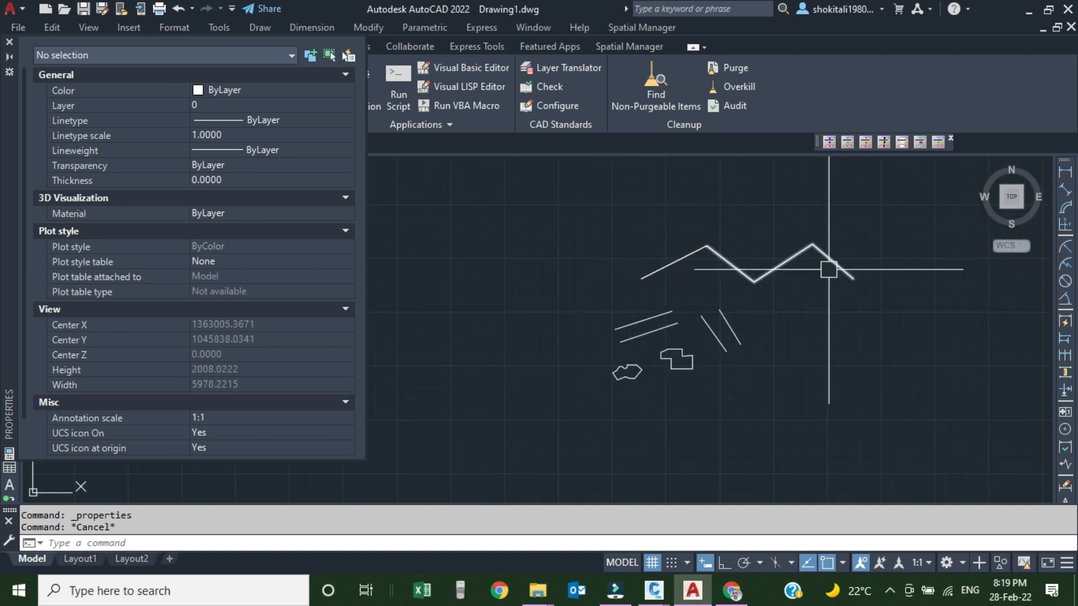
scroll(690, 261, "up", 1)
scroll(690, 260, "down", 1)
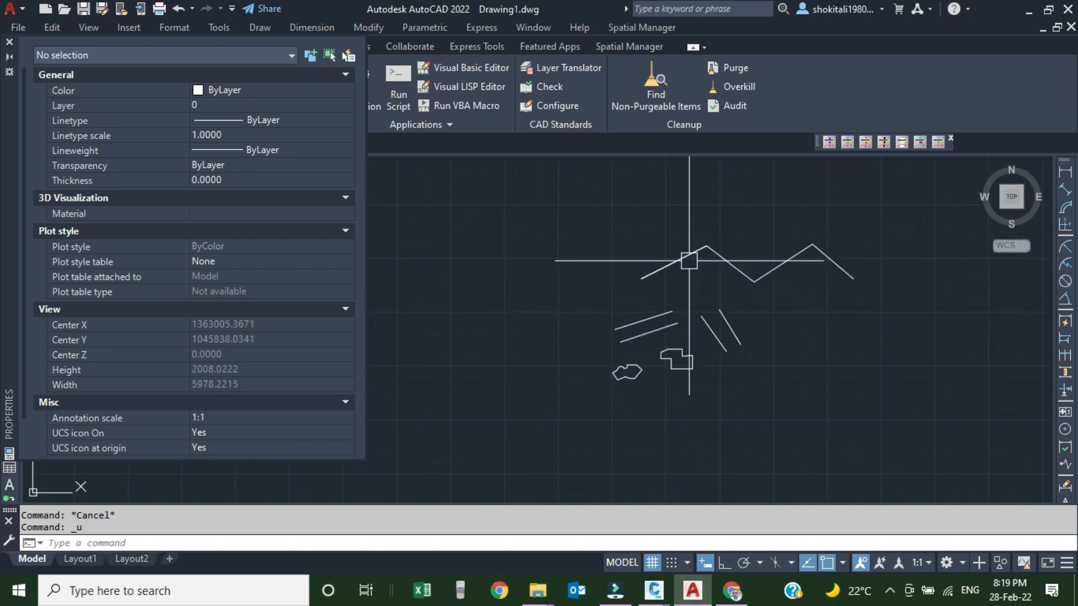
- Undo the first segment's width change and close the properties palette
key("ctrl+z")
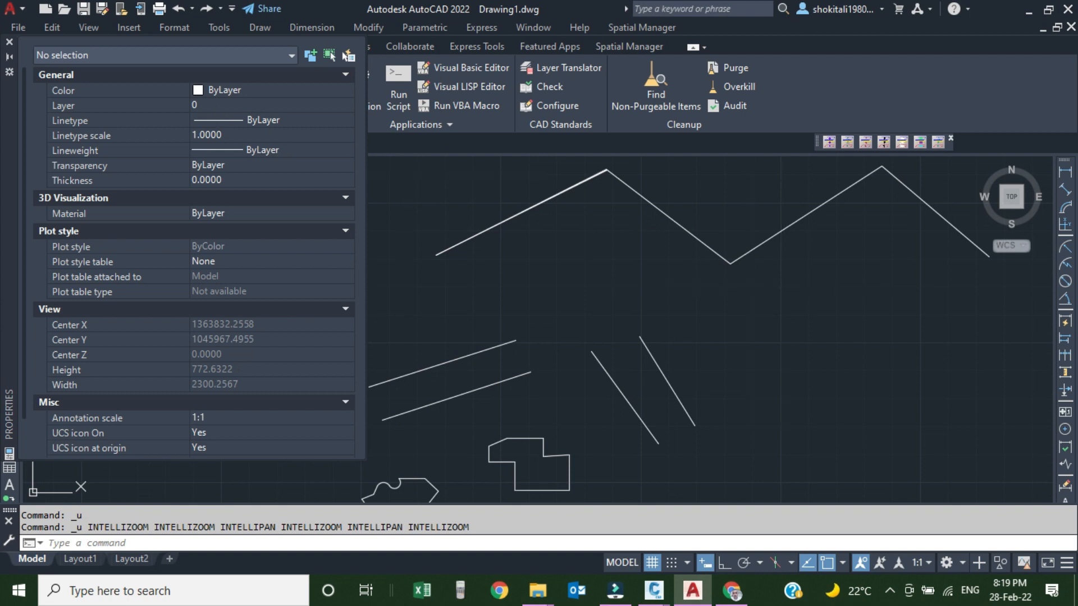
key("ctrl+z")
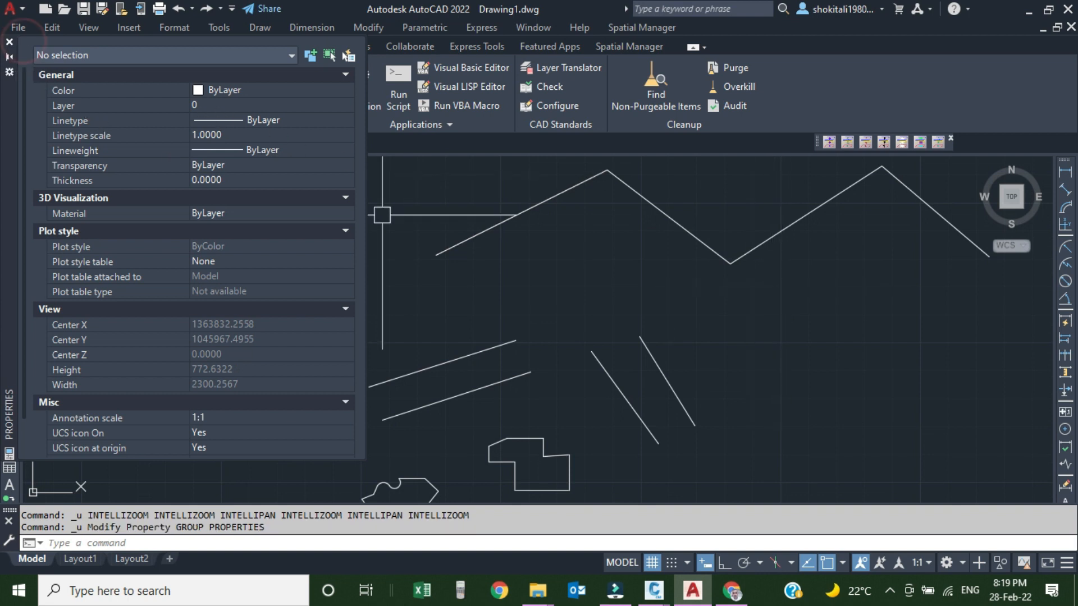
left_click(9, 42)
- Load the Ptaper.lsp routine from the Downloads folder and return to the drawing with nothing selected
middle_click_drag(648, 263, 557, 326)
type("ap")
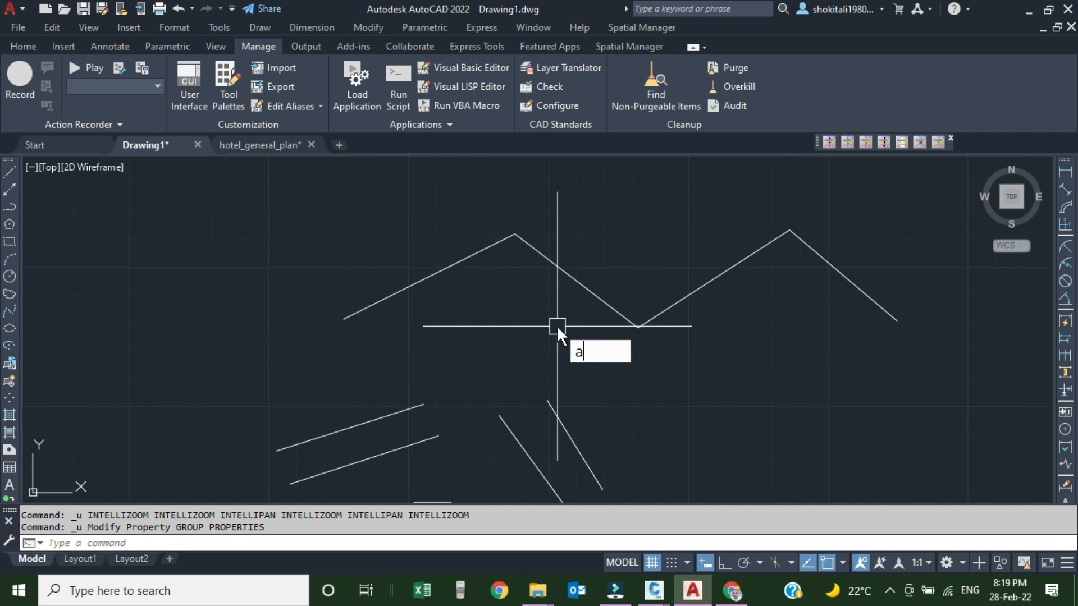
key("Return")
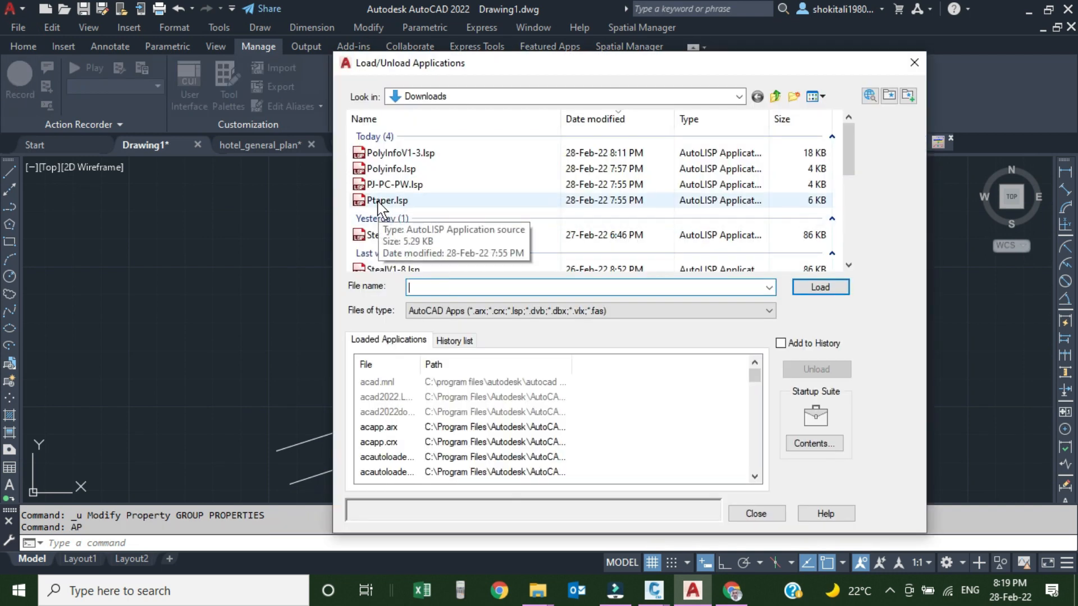
left_click(383, 200)
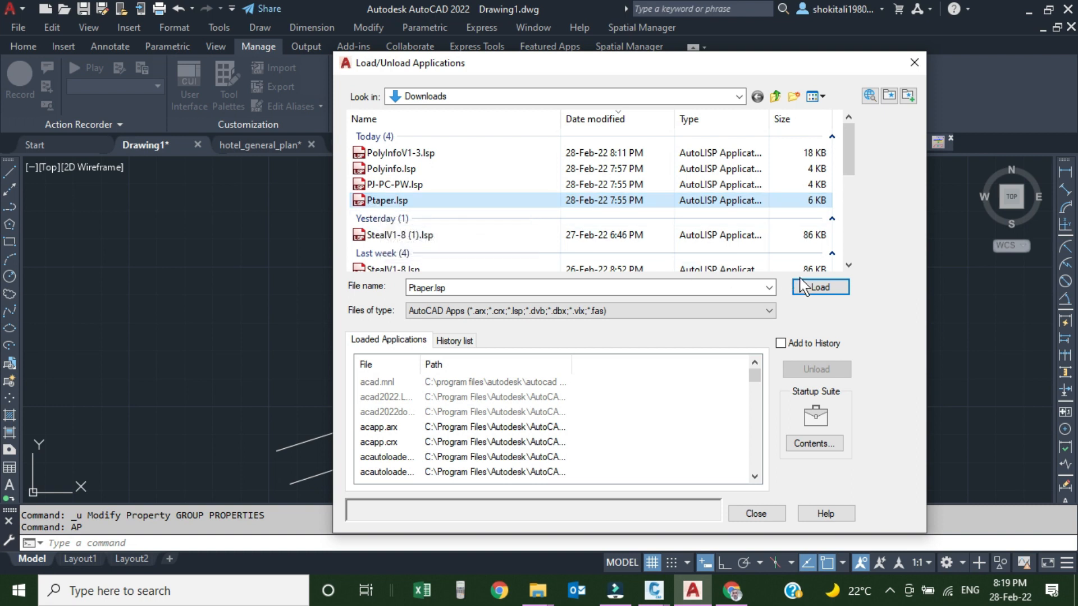
left_click(813, 286)
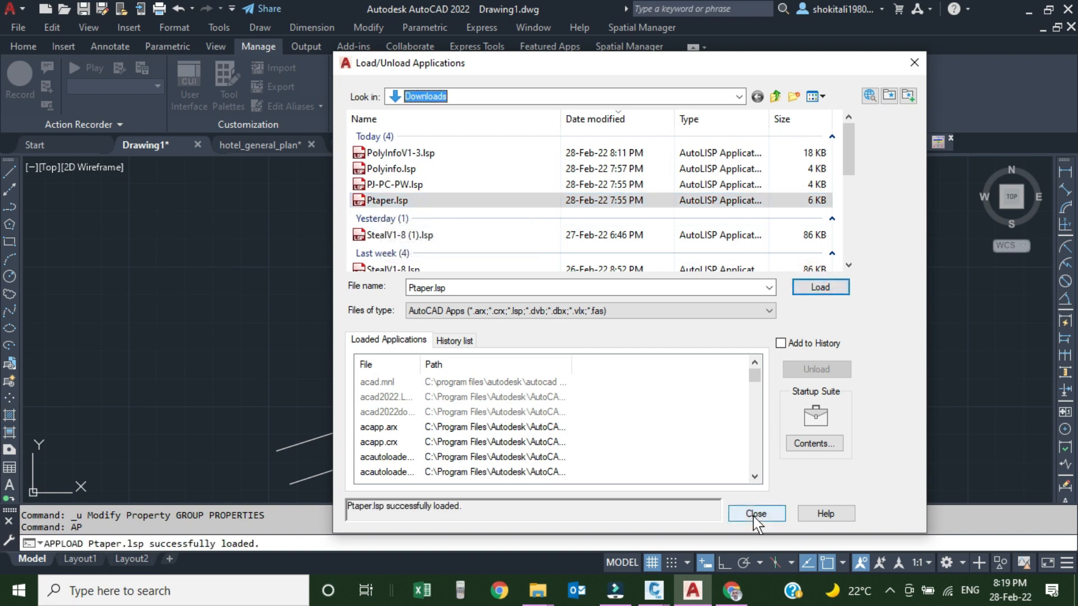
left_click(755, 515)
left_click(585, 257)
key("Escape")
key("Escape")
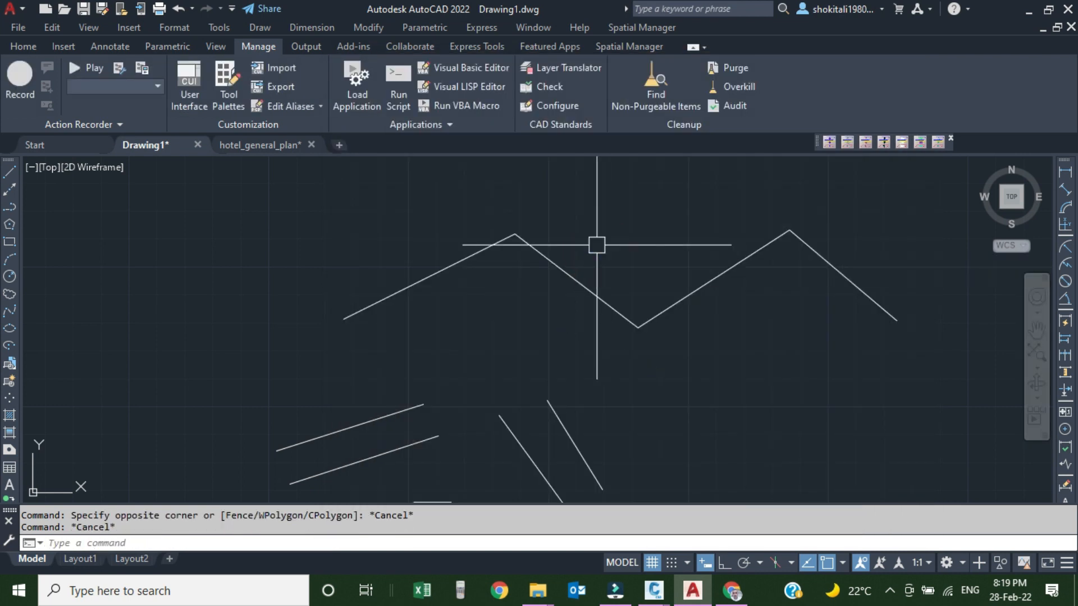
- Taper the zigzag polyline with the PTAPER command, from a start width of 0 to an end width of 10
type("p")
type("per")
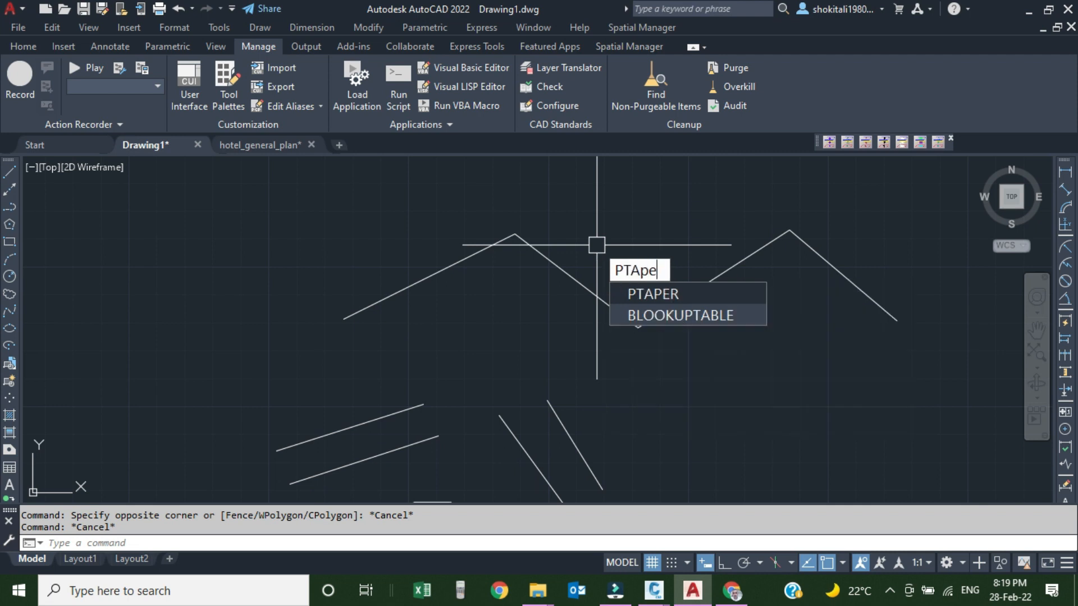
key("Return")
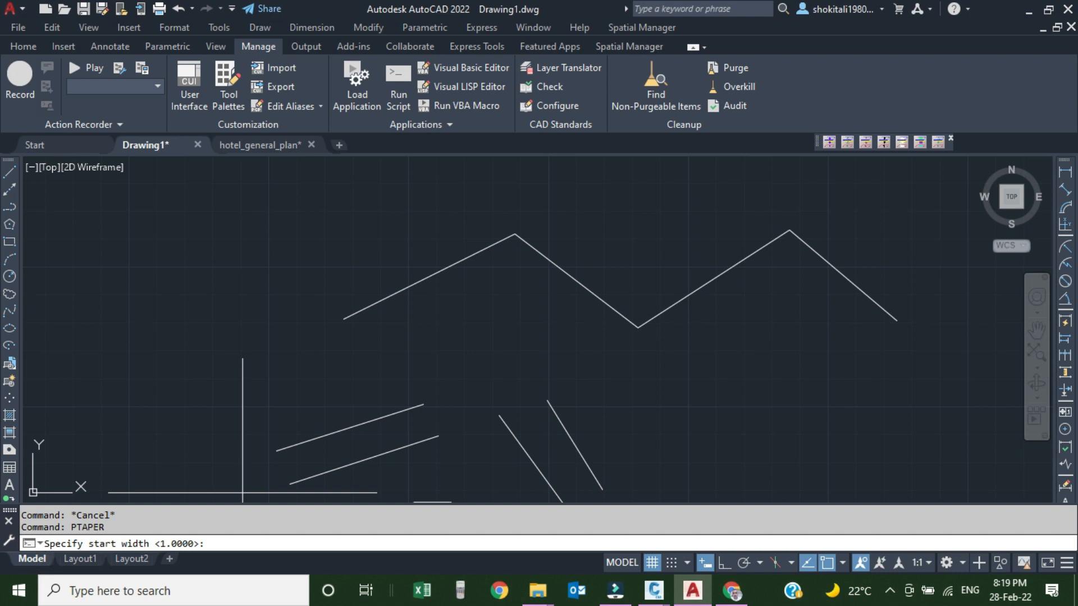
scroll(337, 319, "up", 3)
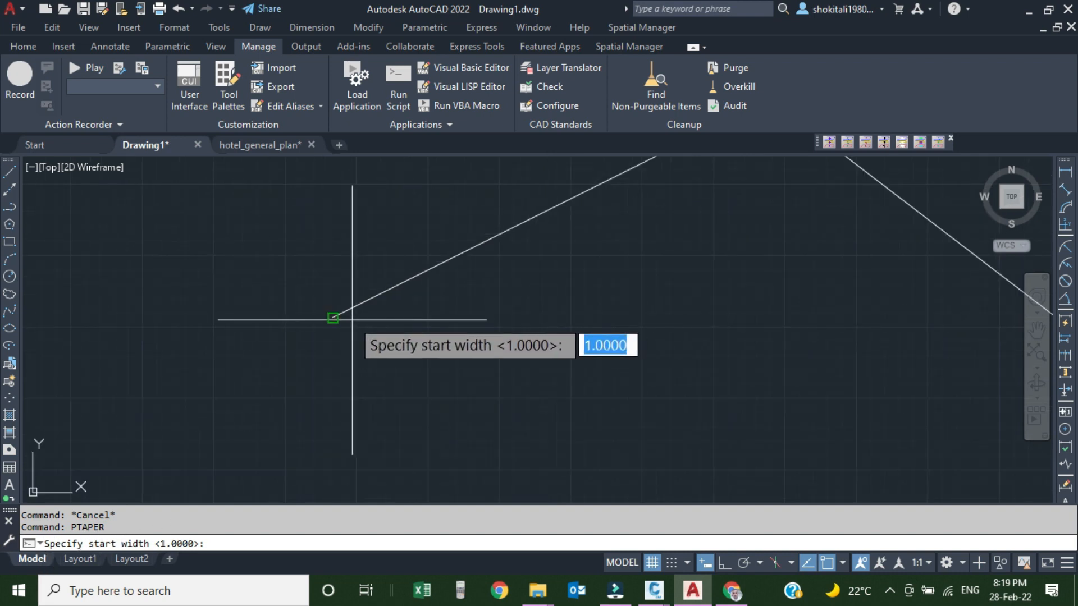
type("0")
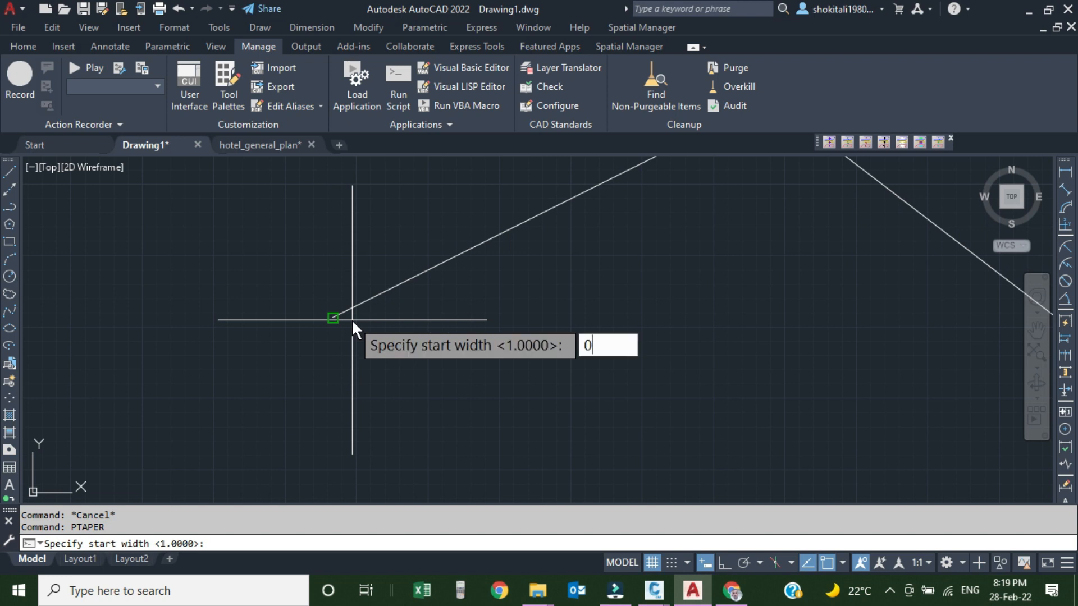
key("Return")
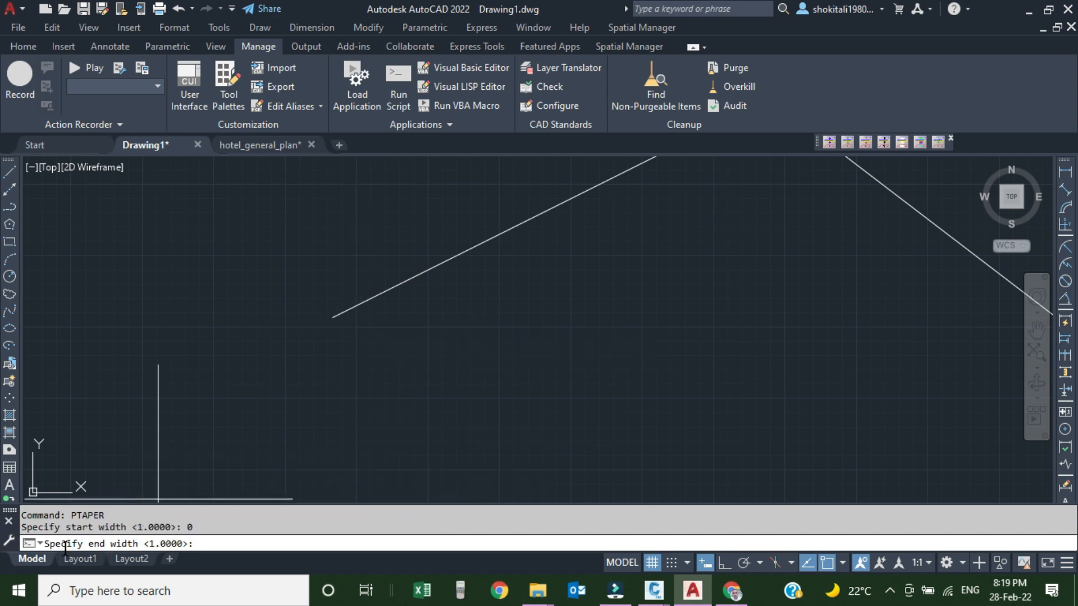
scroll(483, 361, "down", 4)
mouse_move(572, 337)
middle_mouse_down()
mouse_move(609, 331)
mouse_move(536, 332)
middle_mouse_up()
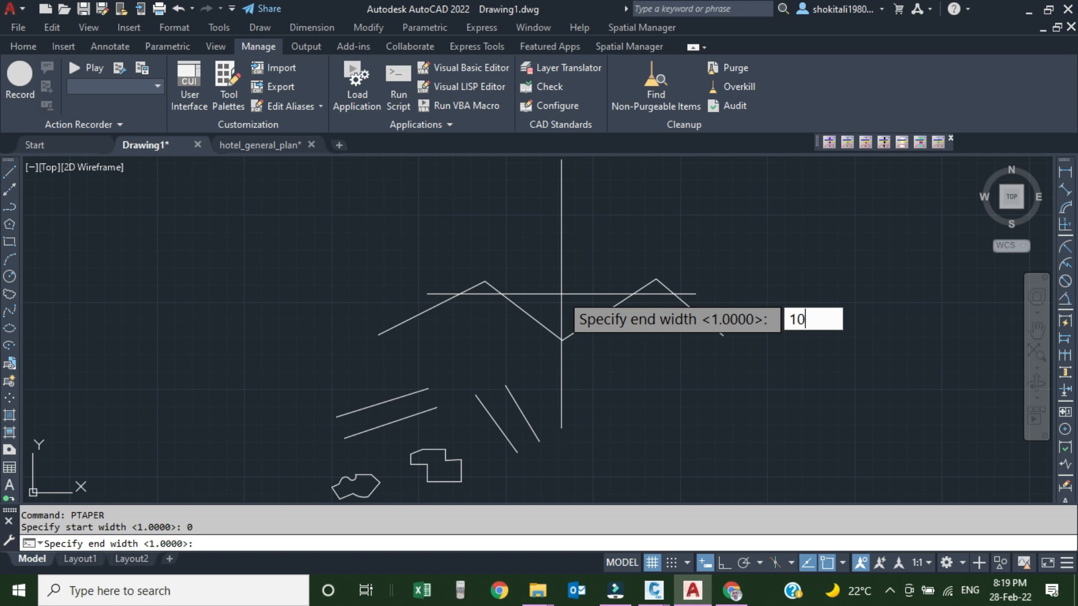
key("Return")
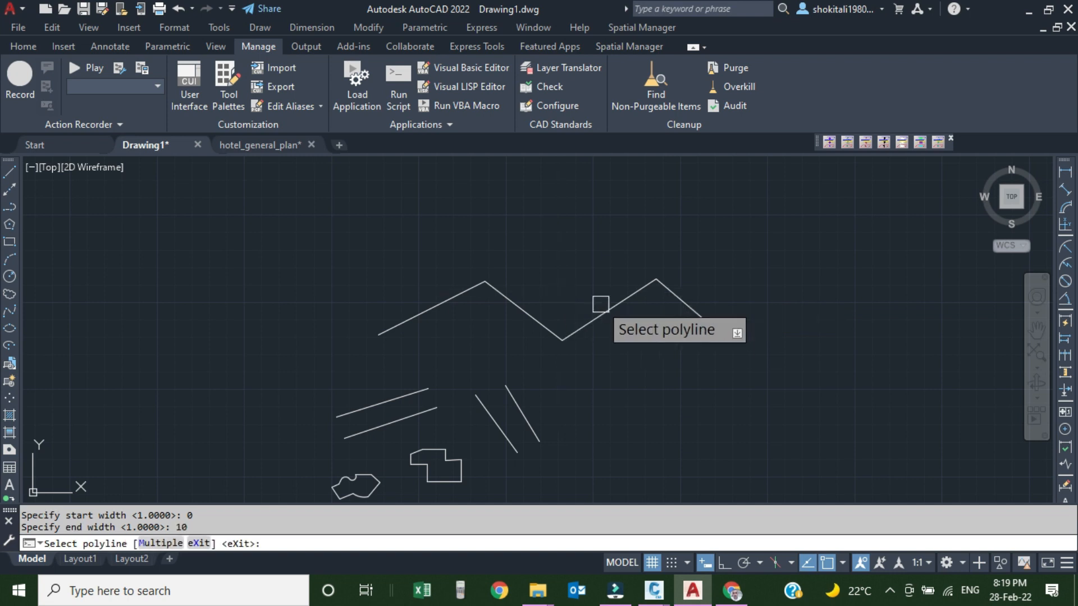
left_click(603, 312)
- Inspect how the zigzag polyline's width changes from its start point through each segment to its end
scroll(471, 316, "up", 6)
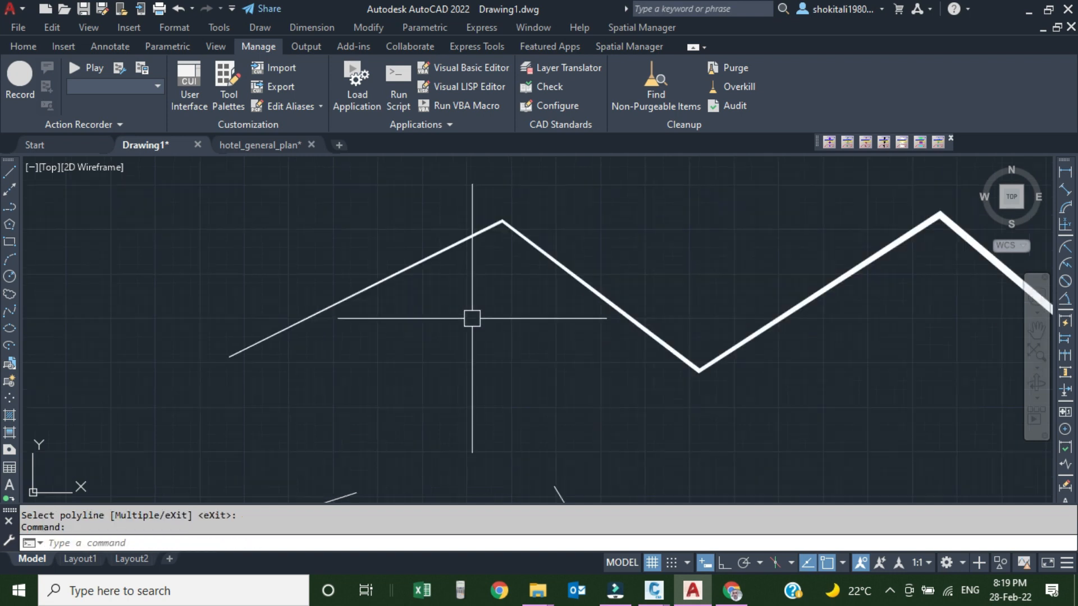
scroll(359, 308, "down", 2)
scroll(483, 298, "up", 2)
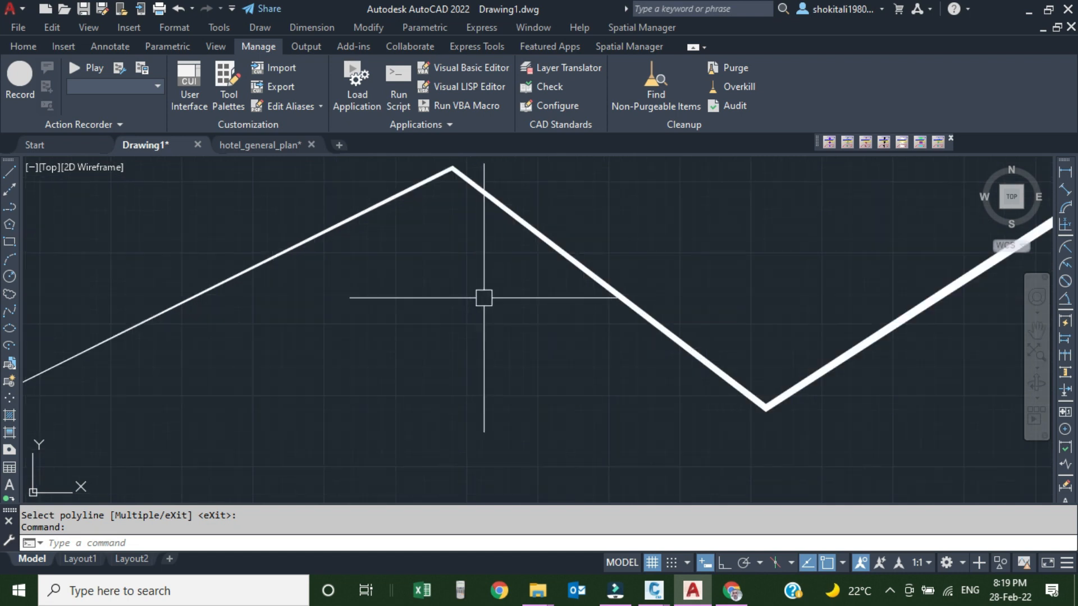
scroll(496, 295, "down", 4)
scroll(290, 329, "up", 4)
scroll(315, 320, "down", 3)
scroll(356, 303, "up", 3)
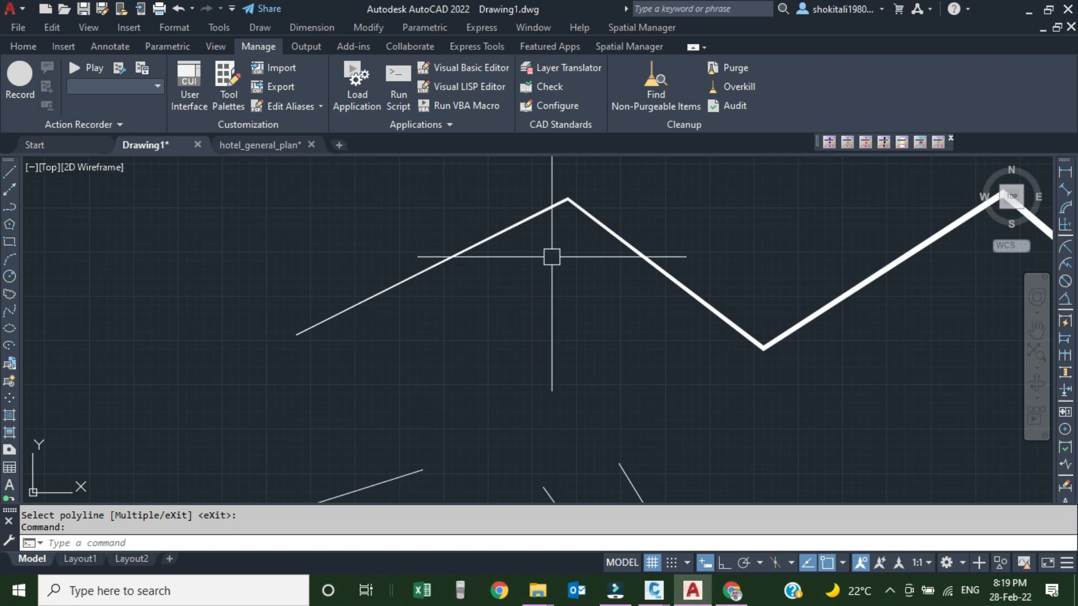
middle_click_drag(814, 303, 505, 282)
scroll(858, 319, "up", 2)
scroll(849, 336, "down", 4)
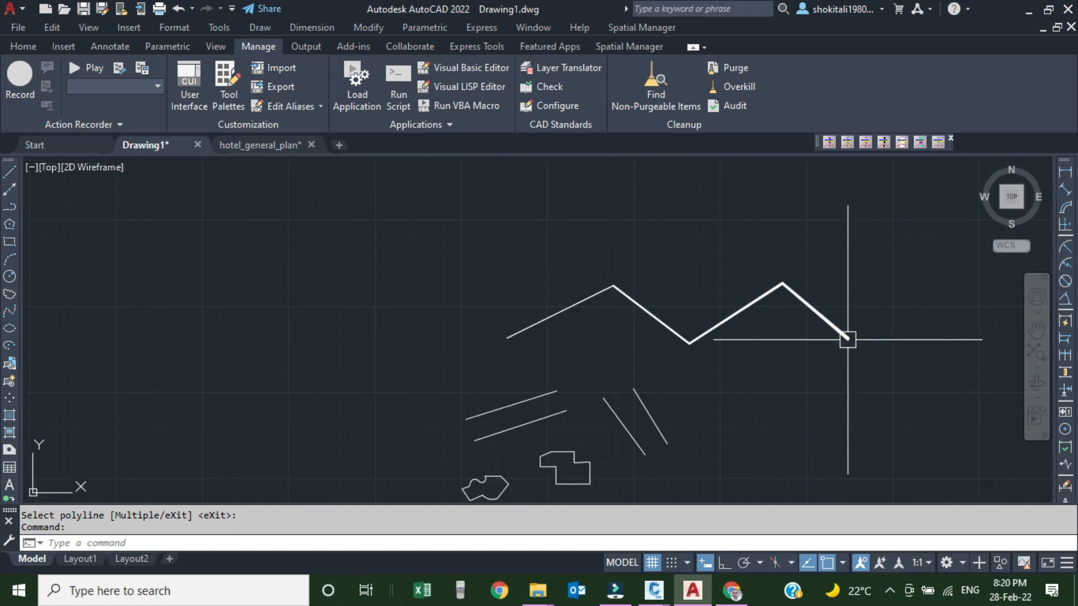
scroll(618, 303, "up", 3)
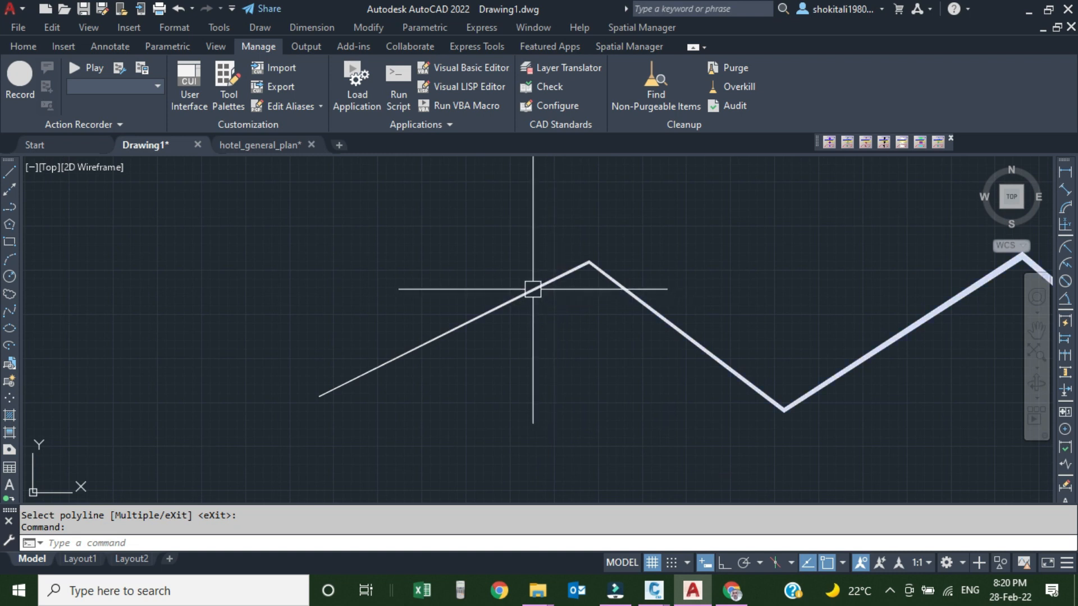
scroll(528, 288, "up", 2)
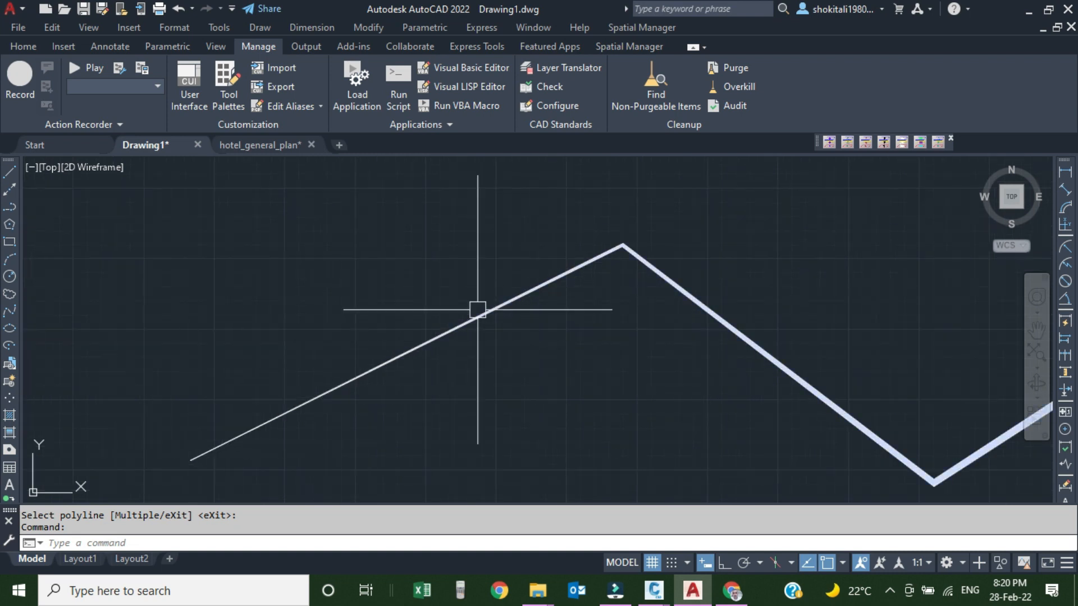
scroll(539, 281, "down", 3)
scroll(513, 315, "down", 4)
scroll(517, 317, "up", 3)
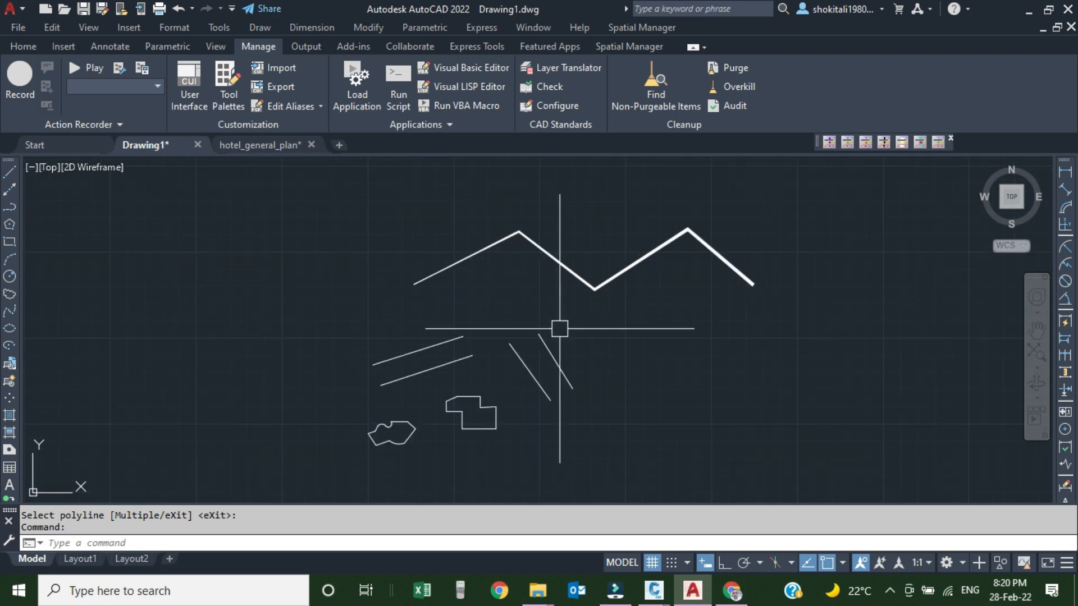
middle_click_drag(558, 328, 554, 316)
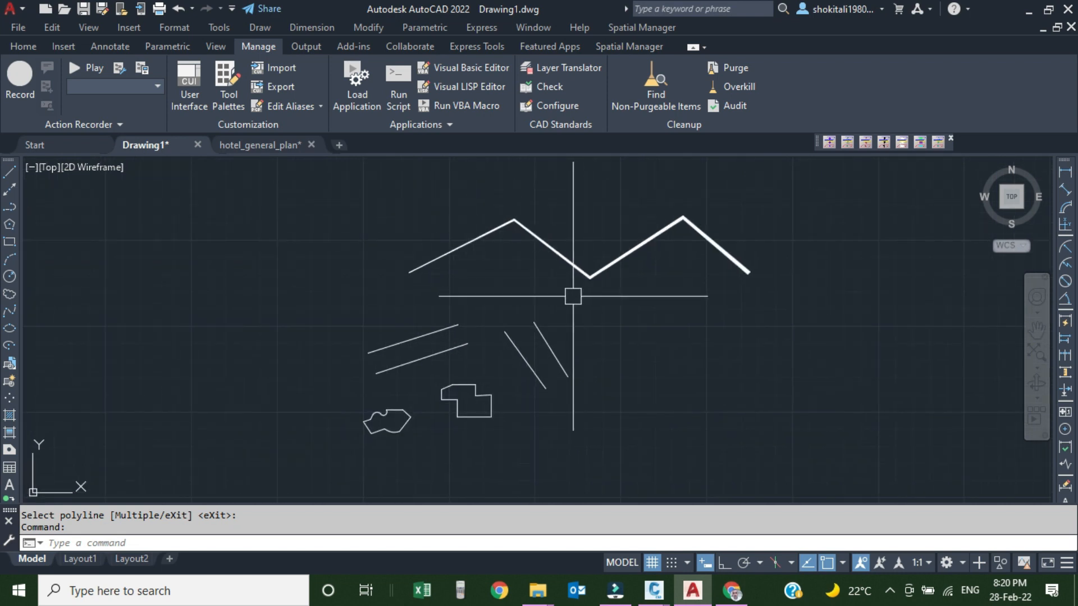